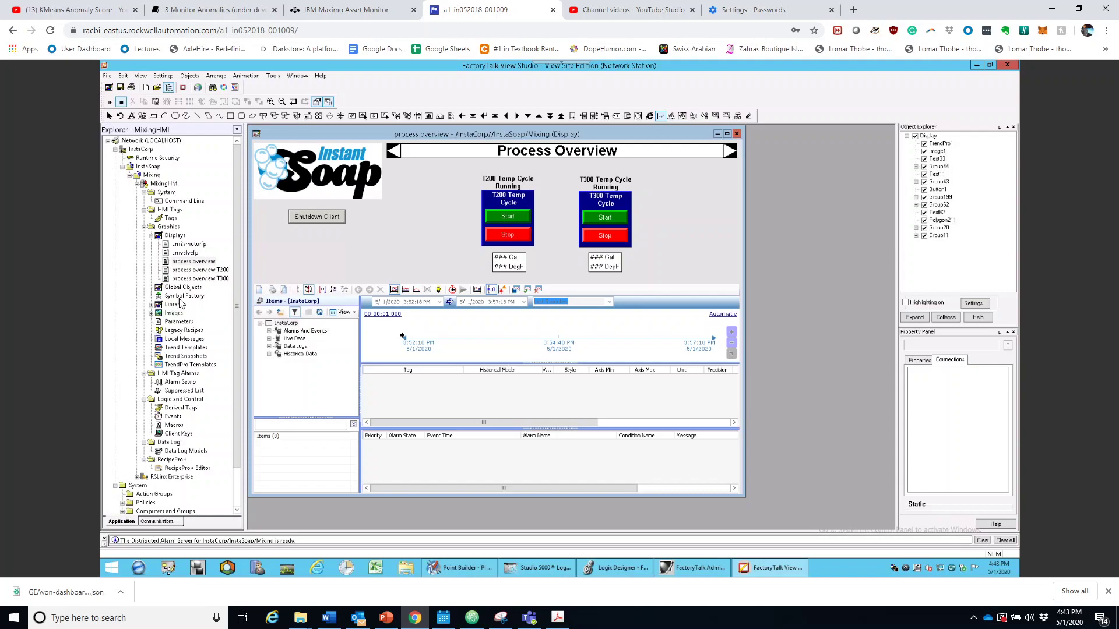
left_click(186, 262)
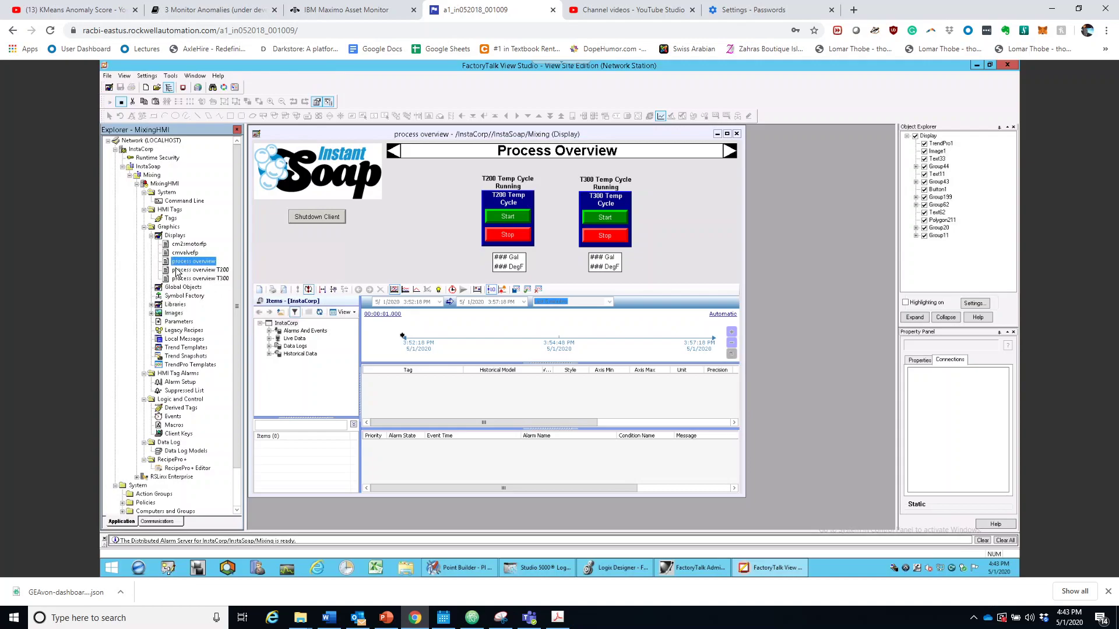
left_click(359, 131)
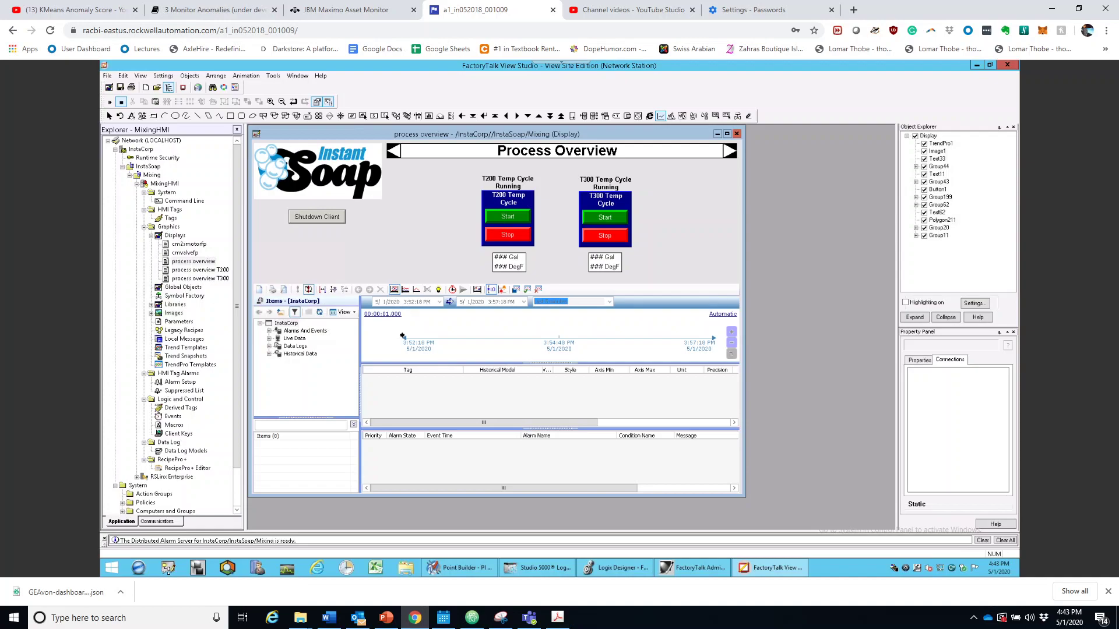
left_click(191, 76)
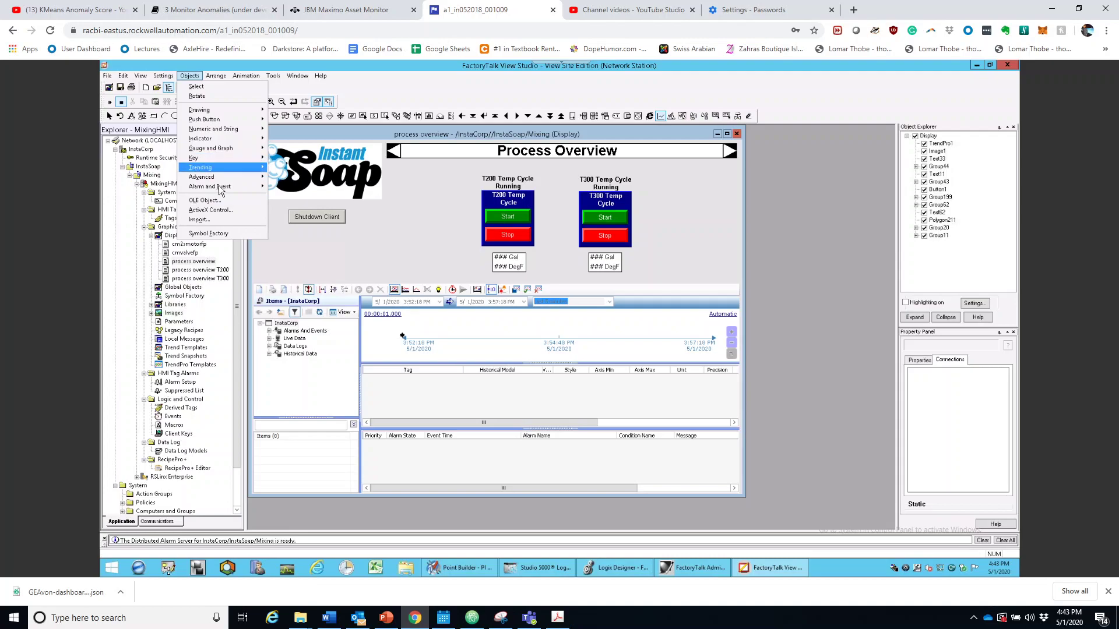
mouse_move(211, 141)
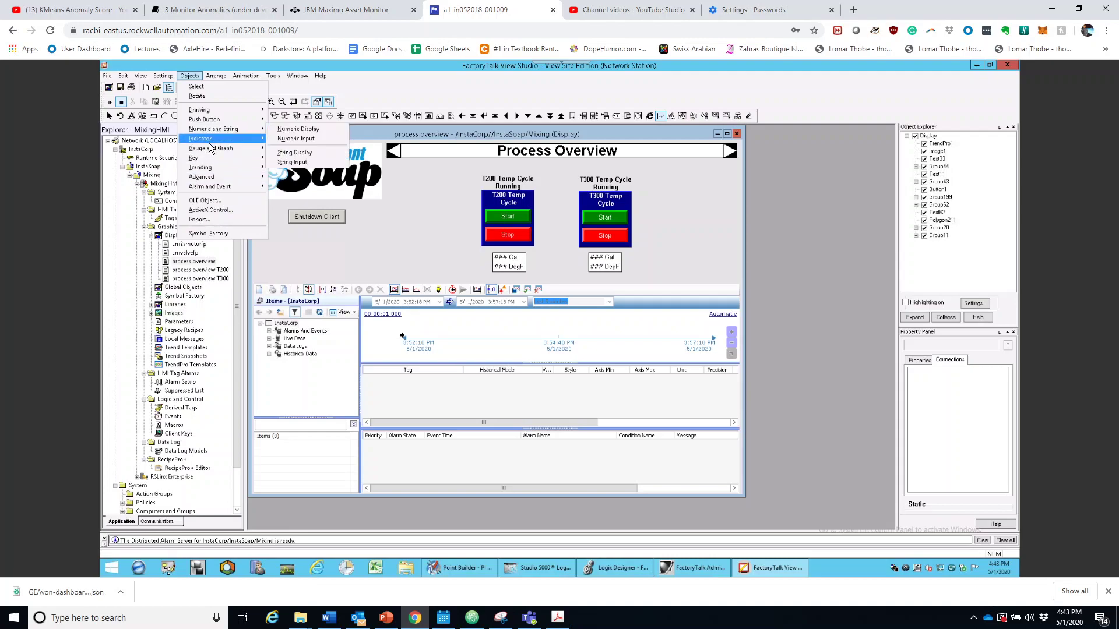
mouse_move(217, 165)
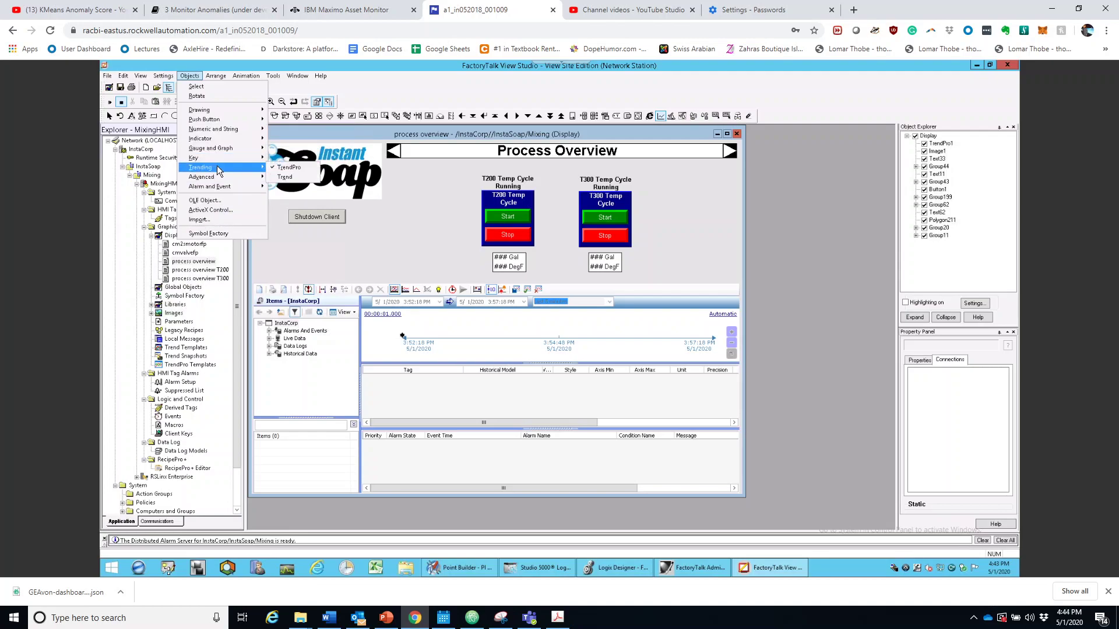
left_click(292, 168)
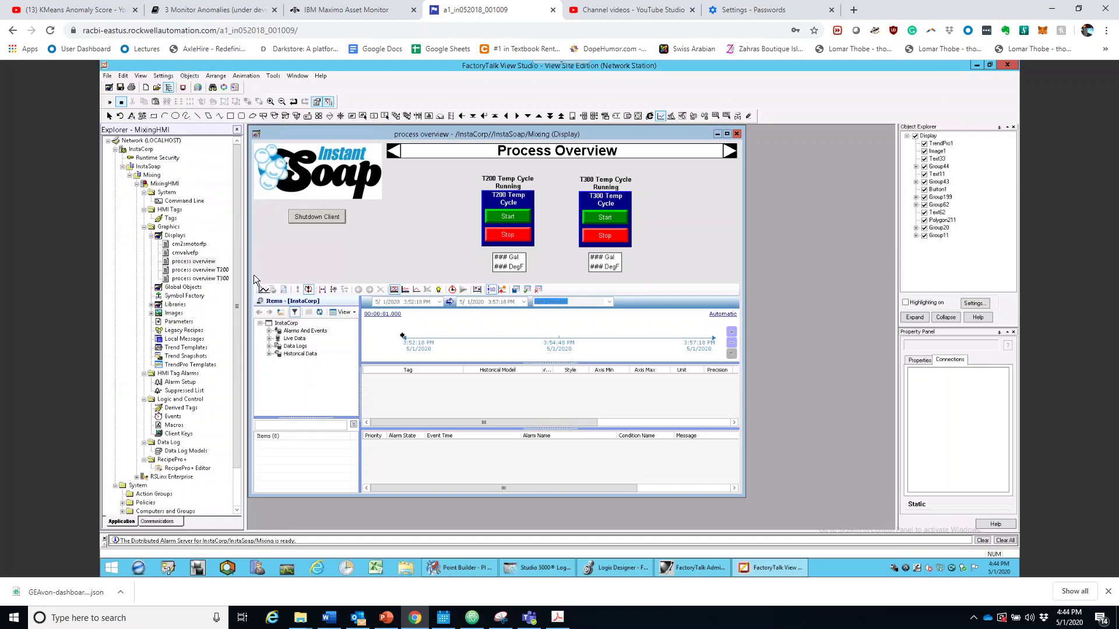
left_click_drag(253, 277, 742, 483)
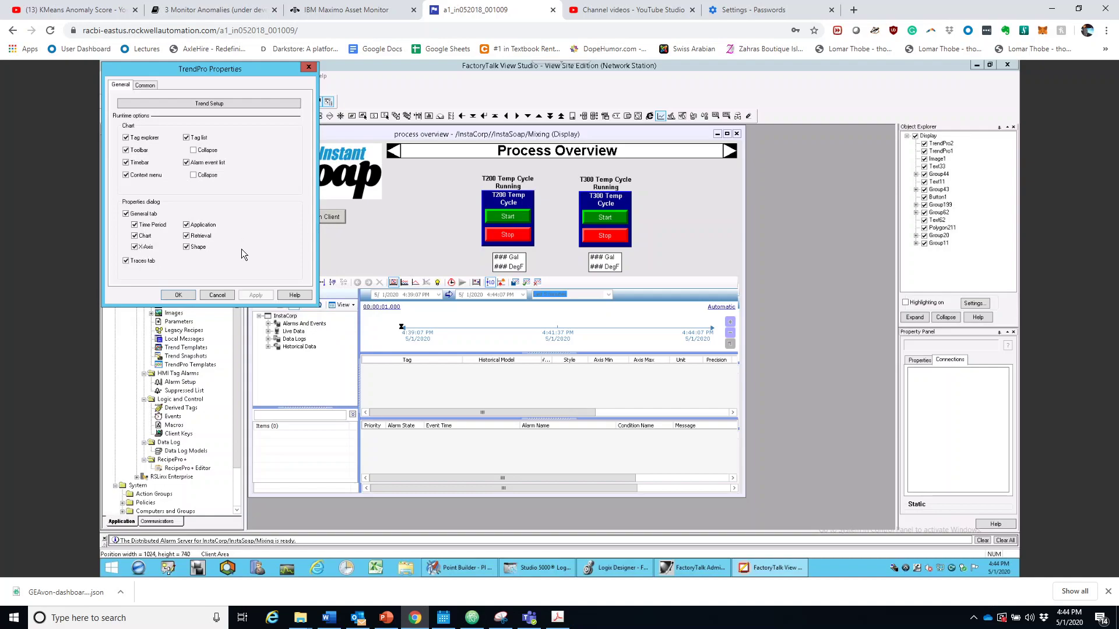
left_click(216, 295)
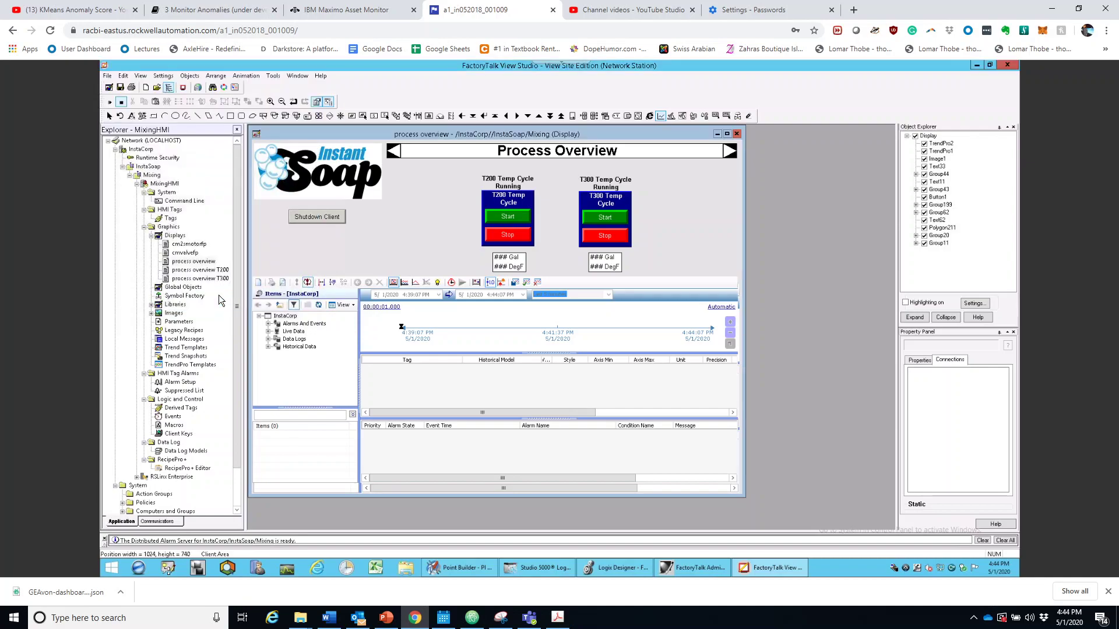
left_click(694, 288)
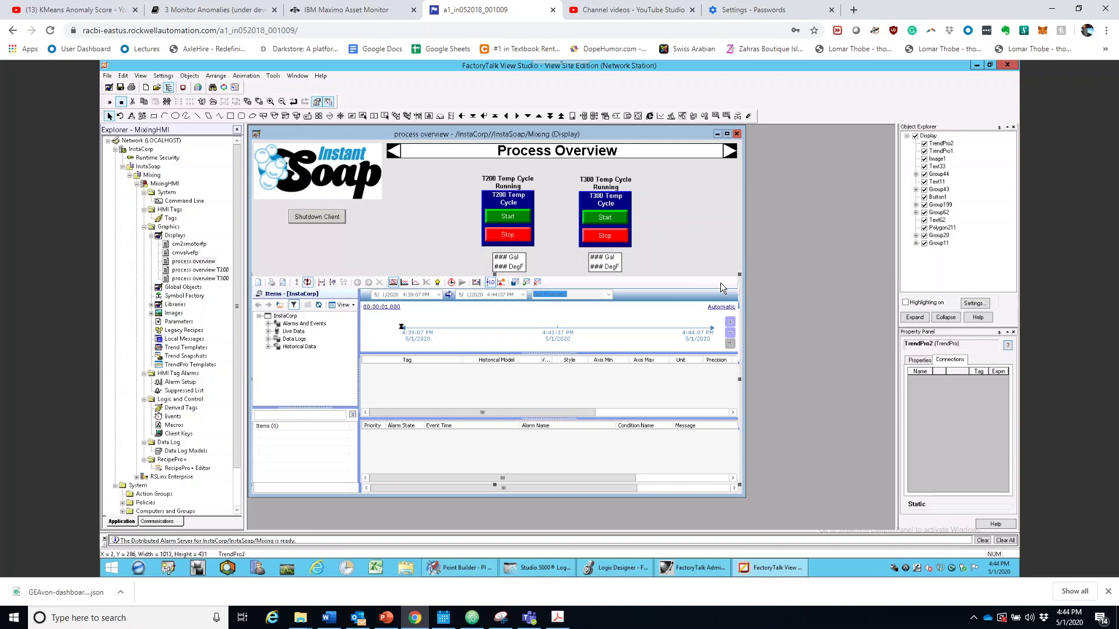
key("Delete")
Step: Replace the existing TrendPro object with a newly drawn one, about 1021 by 404, across the lower part of the process overview display
left_click(717, 291)
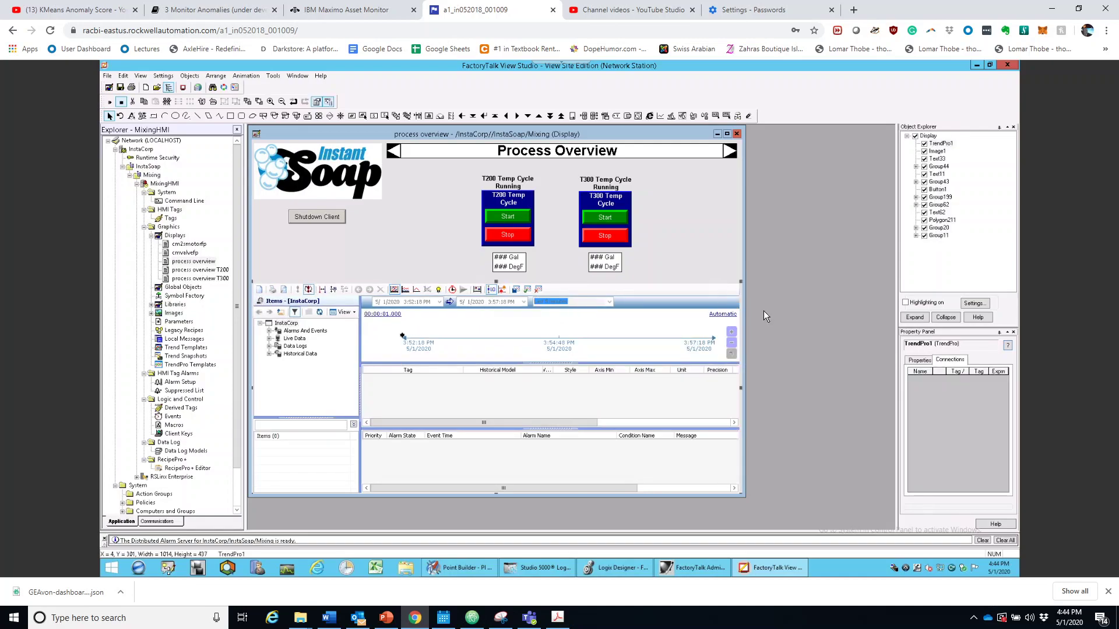
key("Delete")
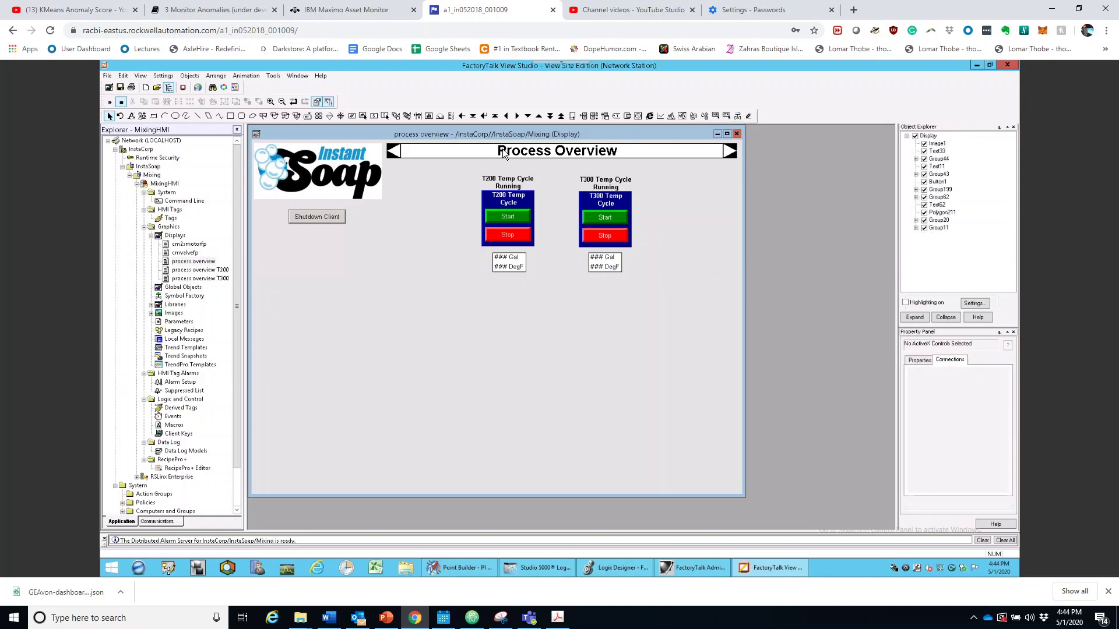
left_click(185, 78)
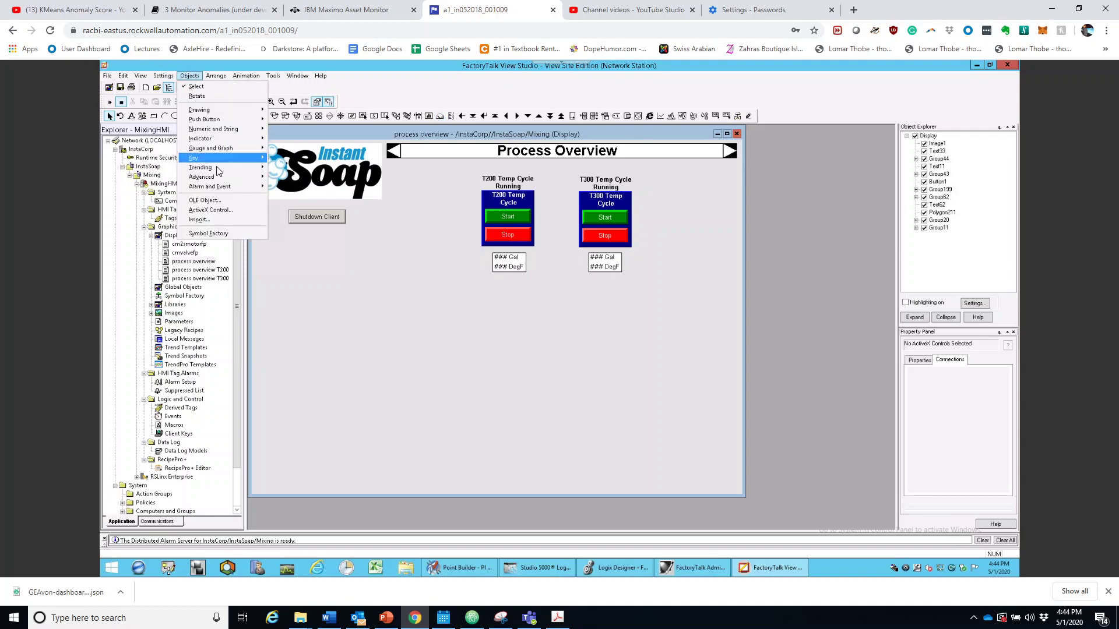
mouse_move(219, 169)
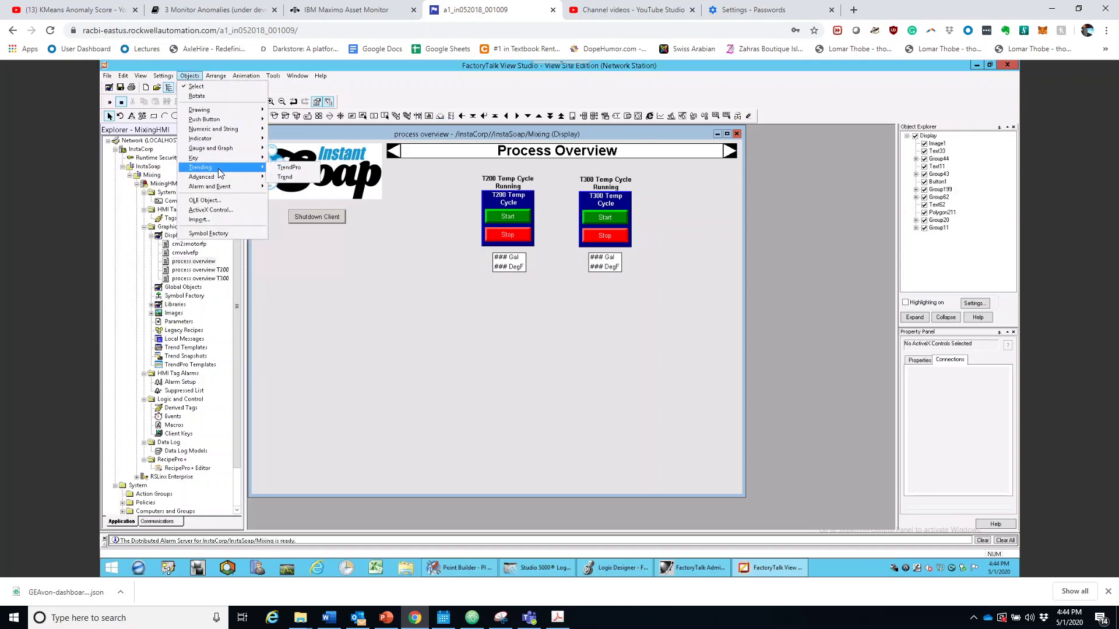
left_click(299, 166)
left_click_drag(253, 299, 741, 493)
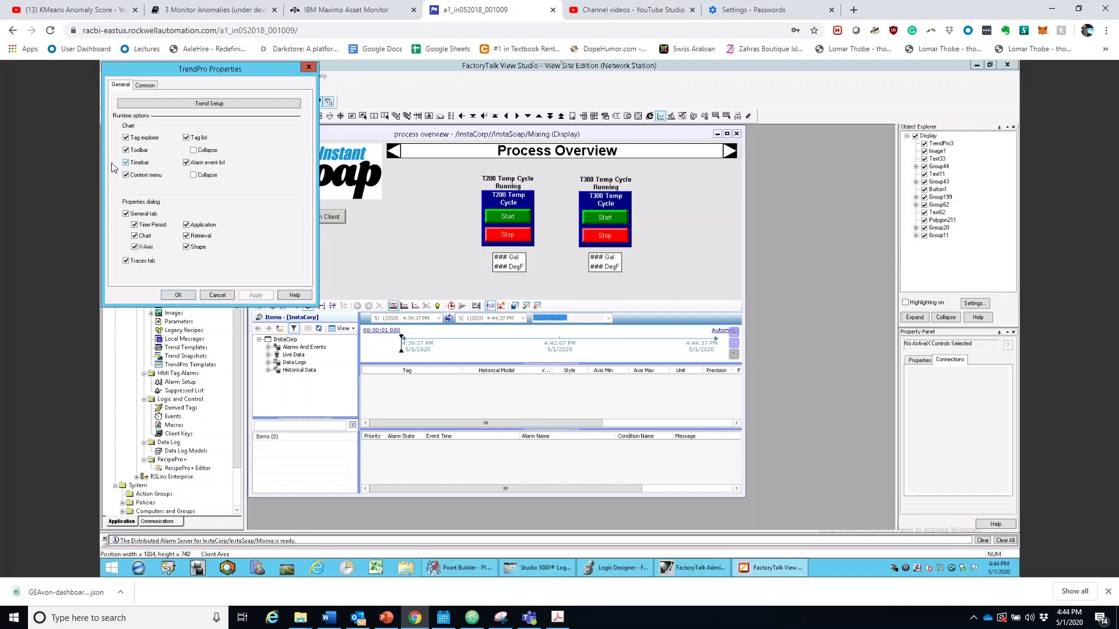
Step: Open the TrendPro object's trend setup and start adding a trace from the Production Historian items under Historical Data
left_click(126, 175)
left_click(126, 175)
left_click(251, 106)
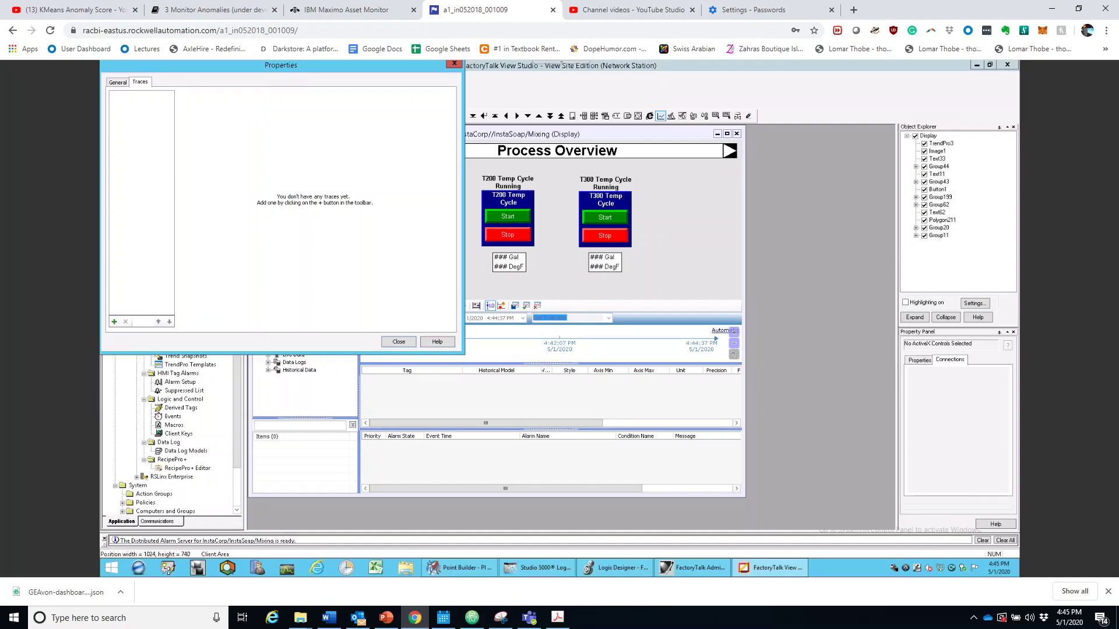
left_click(114, 321)
left_click(210, 182)
left_click(239, 183)
left_click(245, 191)
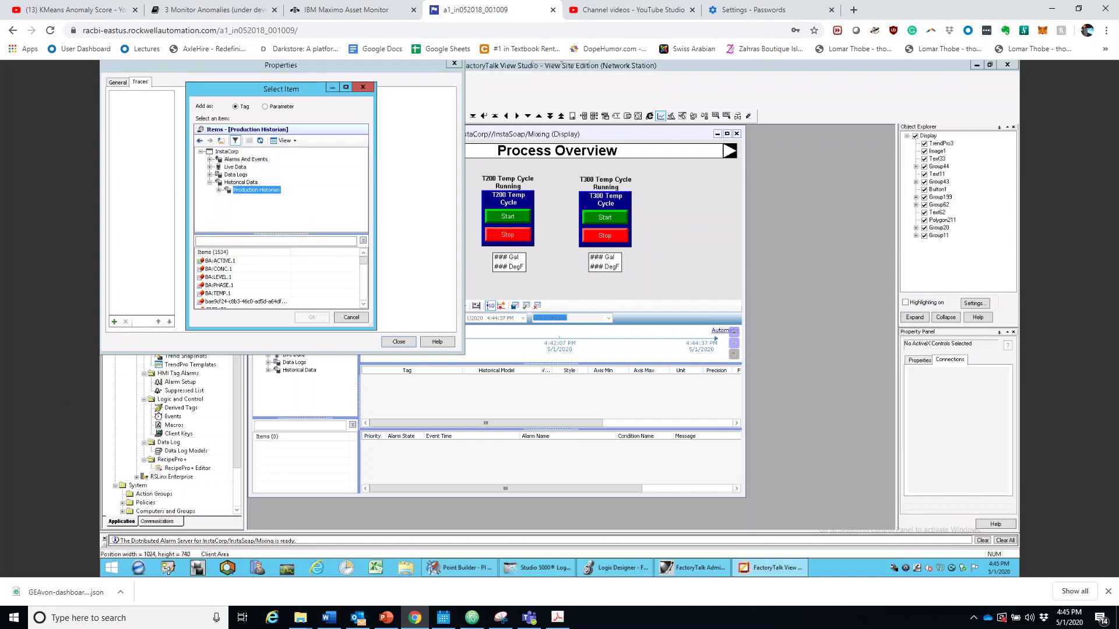
Step: Add the historian tags CLX1.T100_Demo_Temp.PV, CLX1.T200_Demo_Temp.PV and CLX1.T300_Demo_Temp.PV as traces
left_click(363, 304)
left_click(363, 304)
left_click(363, 304)
left_click(363, 304)
left_click(364, 304)
left_click(363, 304)
left_click(363, 304)
left_click(363, 304)
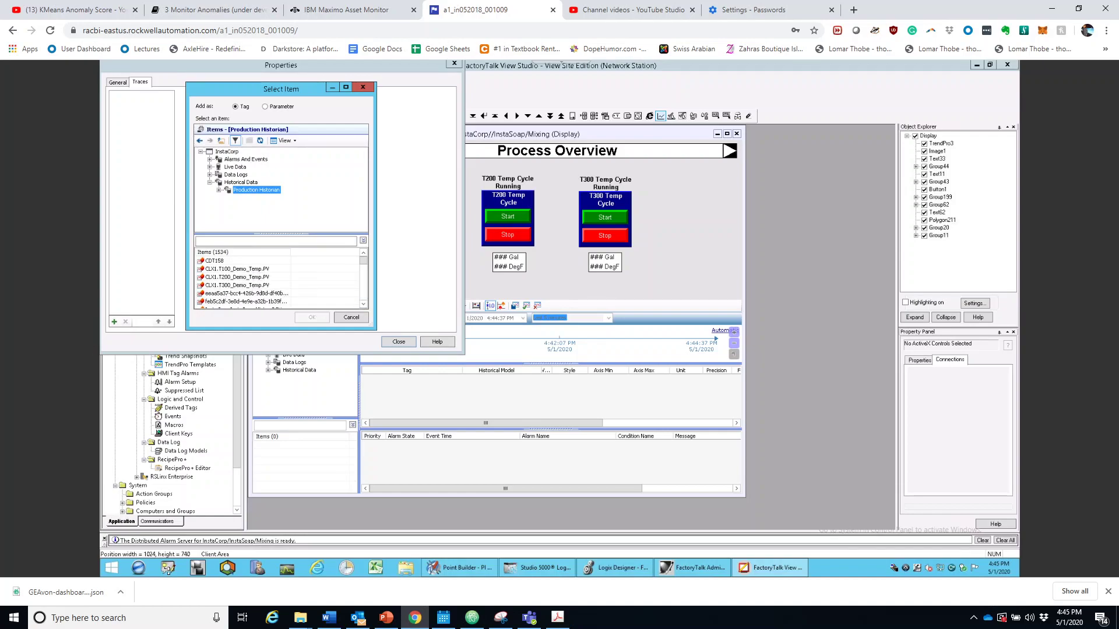
left_click(235, 277, "shift")
left_click(234, 277)
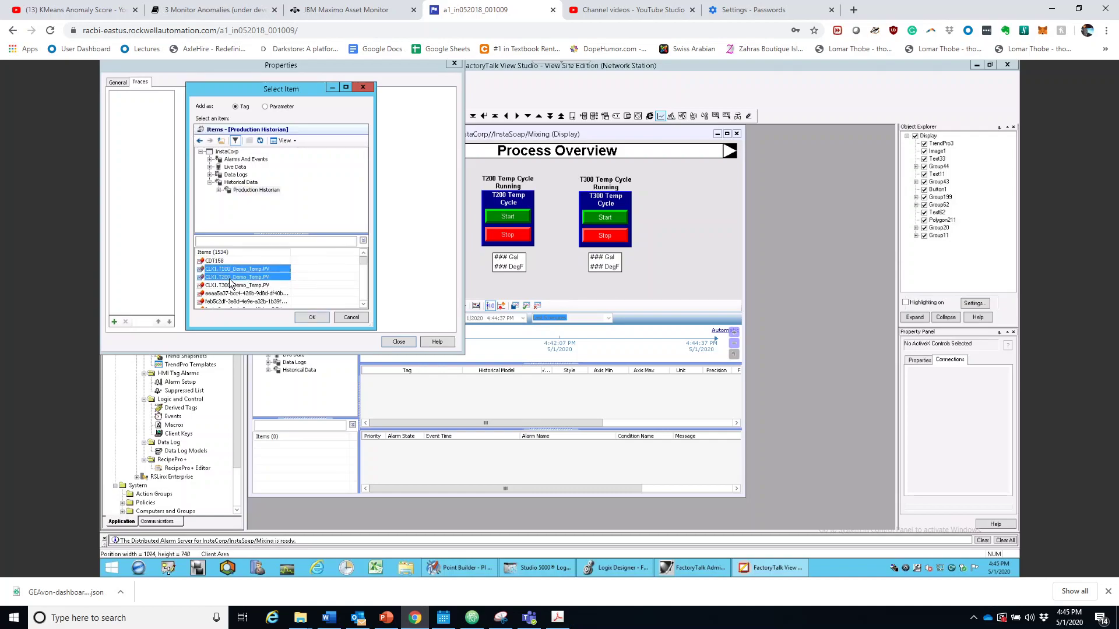
left_click(228, 285, "shift")
left_click(241, 269, "shift")
left_click_drag(229, 282, 230, 272)
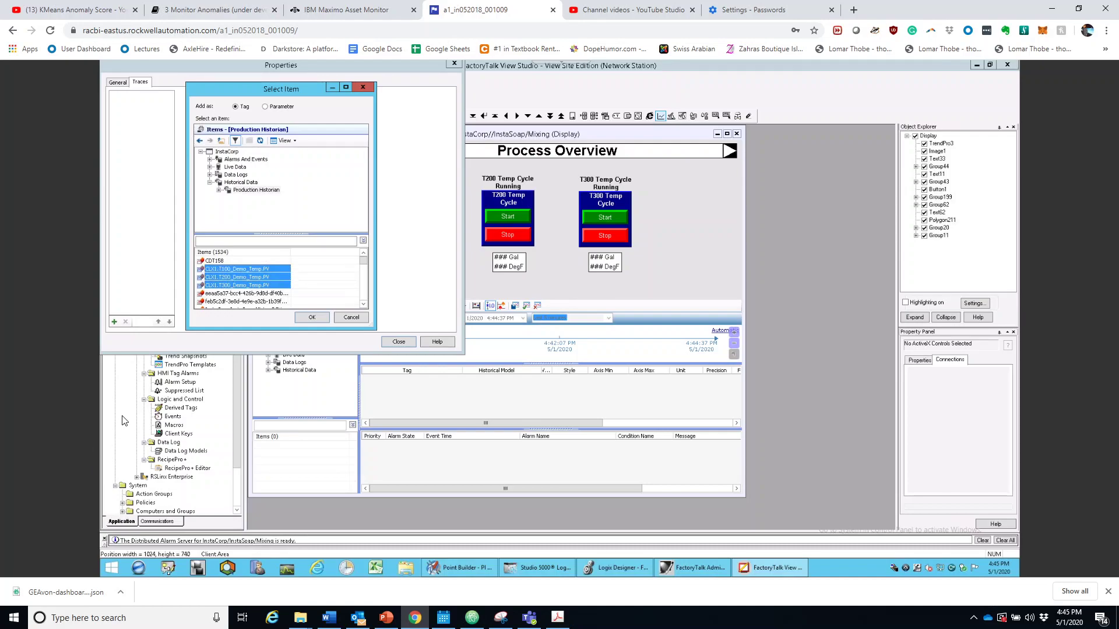
left_click(302, 317)
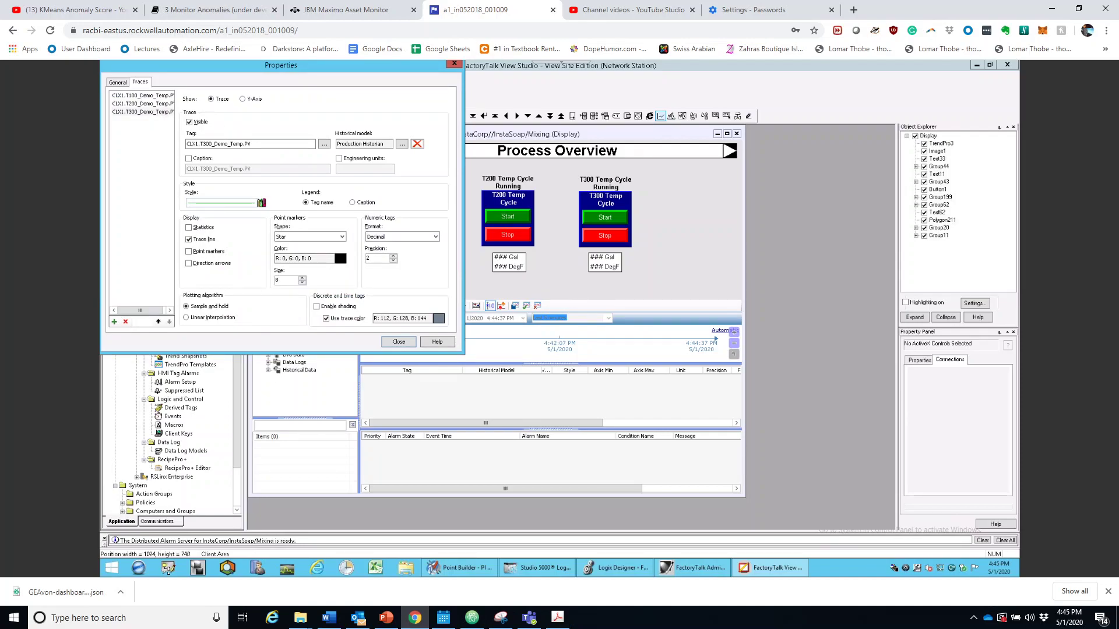
Step: Accept the trend setup and TrendPro properties, and save the process overview display
left_click(399, 342)
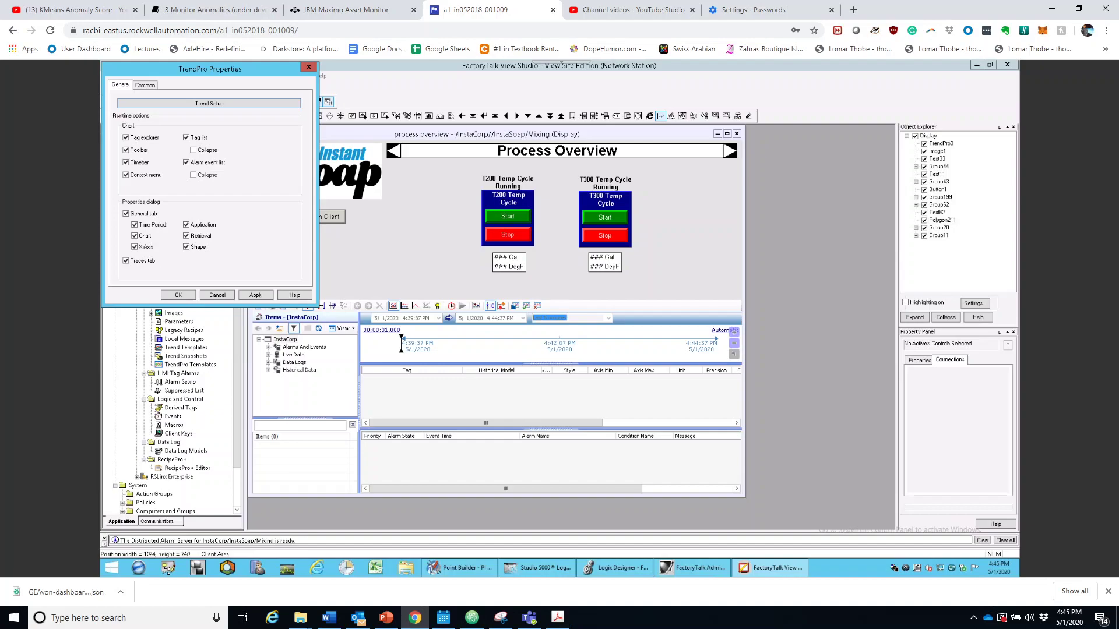
left_click(178, 296)
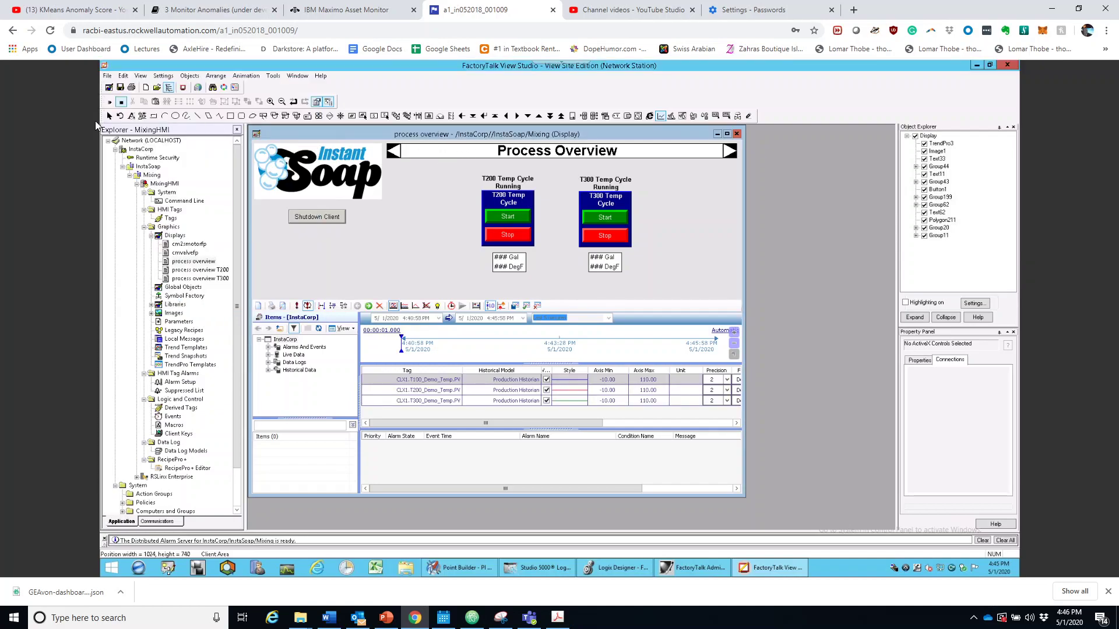
left_click(122, 89)
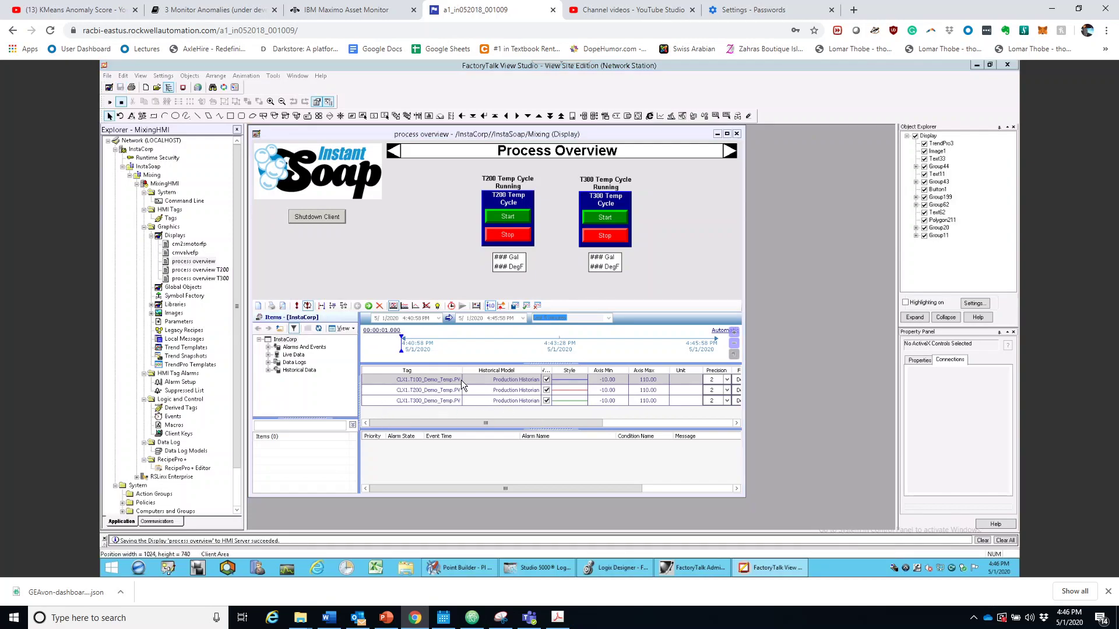
Step: Test the process overview display with the trend chart area enlarged above the tag list, and return to editing
left_click(110, 102)
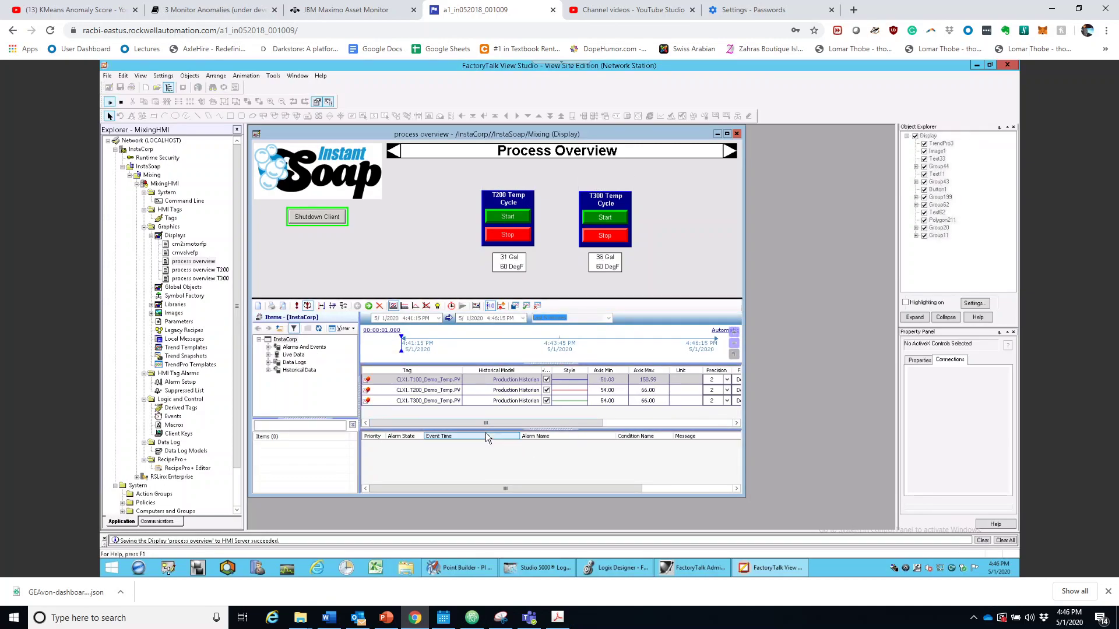
left_click(548, 435)
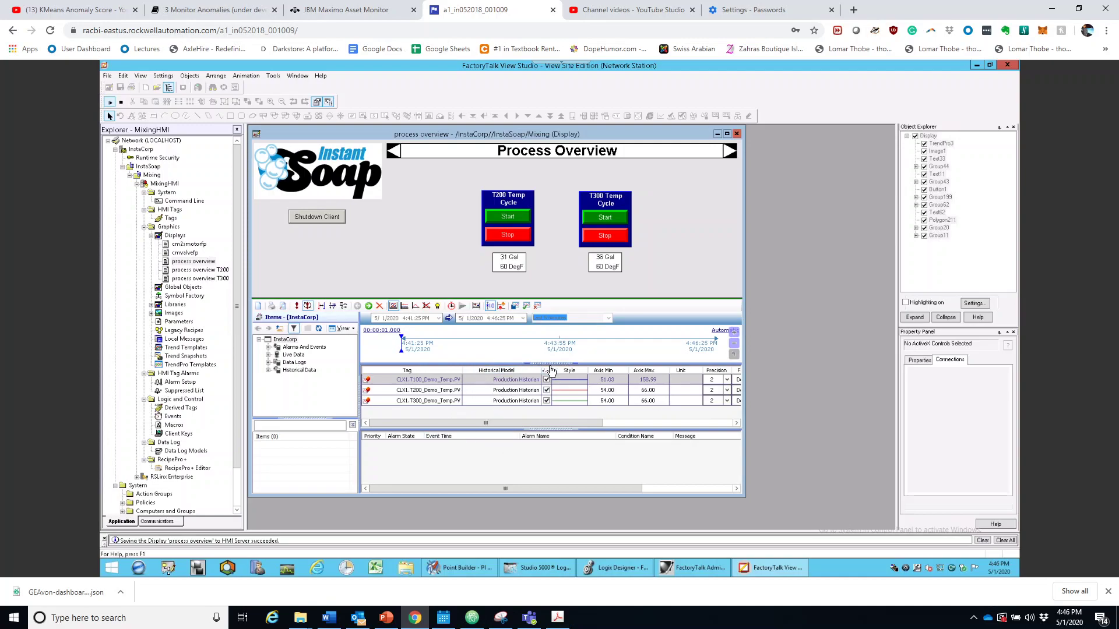
left_click_drag(499, 376, 507, 402)
mouse_move(421, 374)
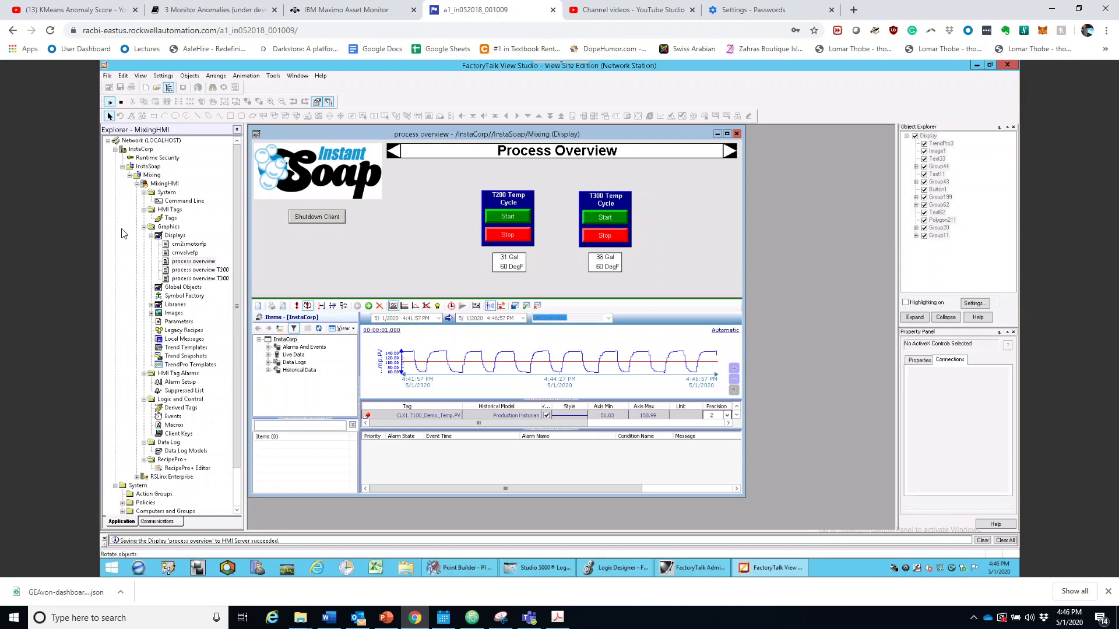
left_click(121, 102)
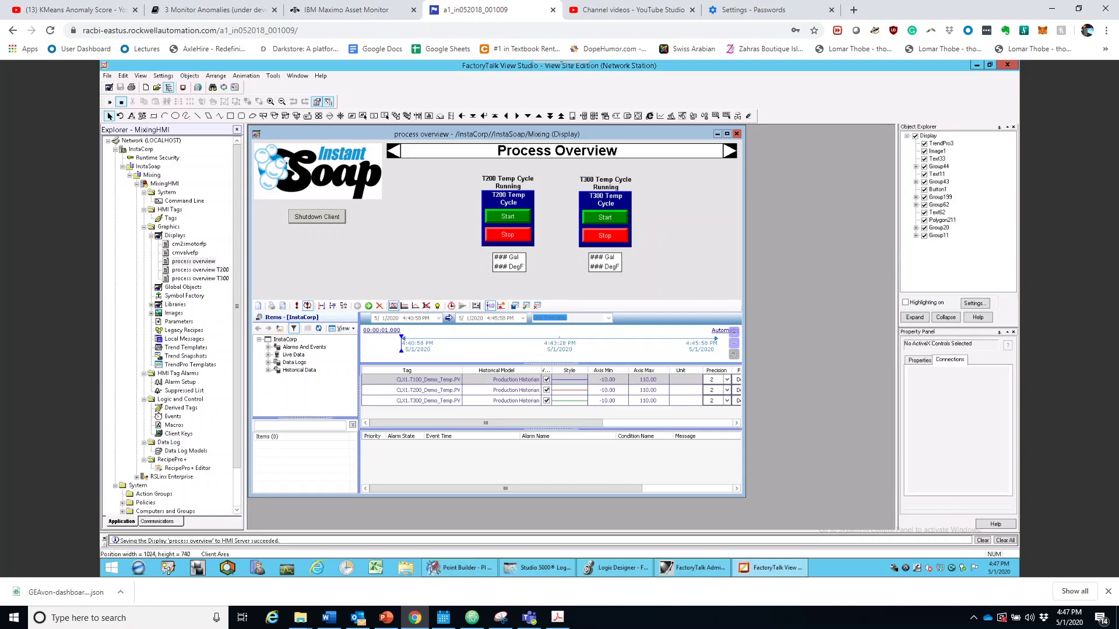
Step: Run the existing Instant Soap client configuration file, view the trend with its chart area enlarged, and shut down the client
left_click(183, 87)
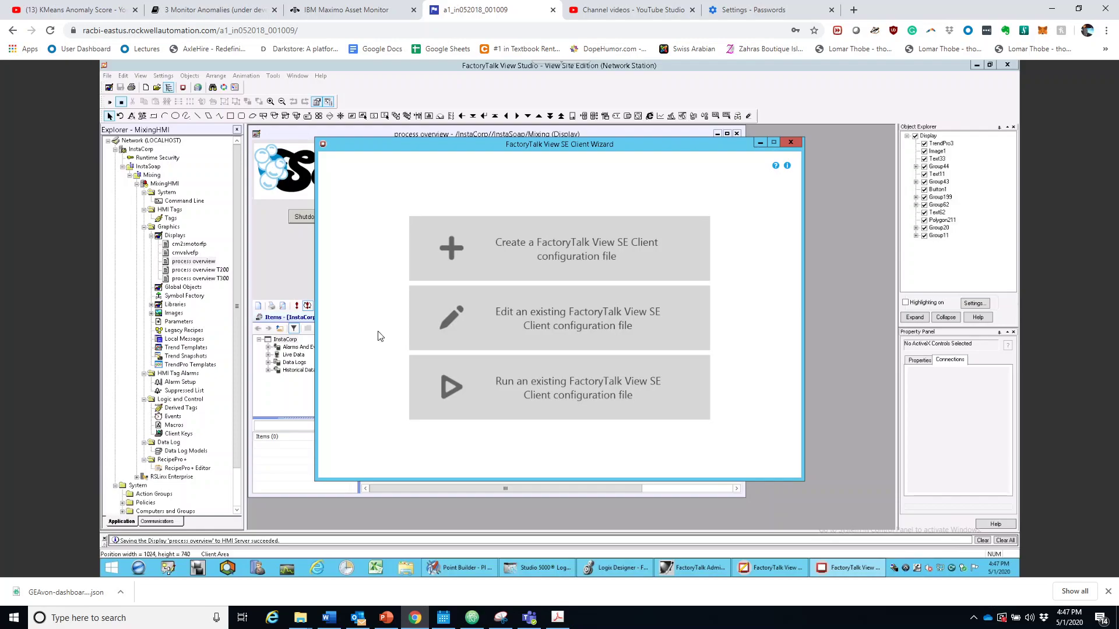
left_click(532, 399)
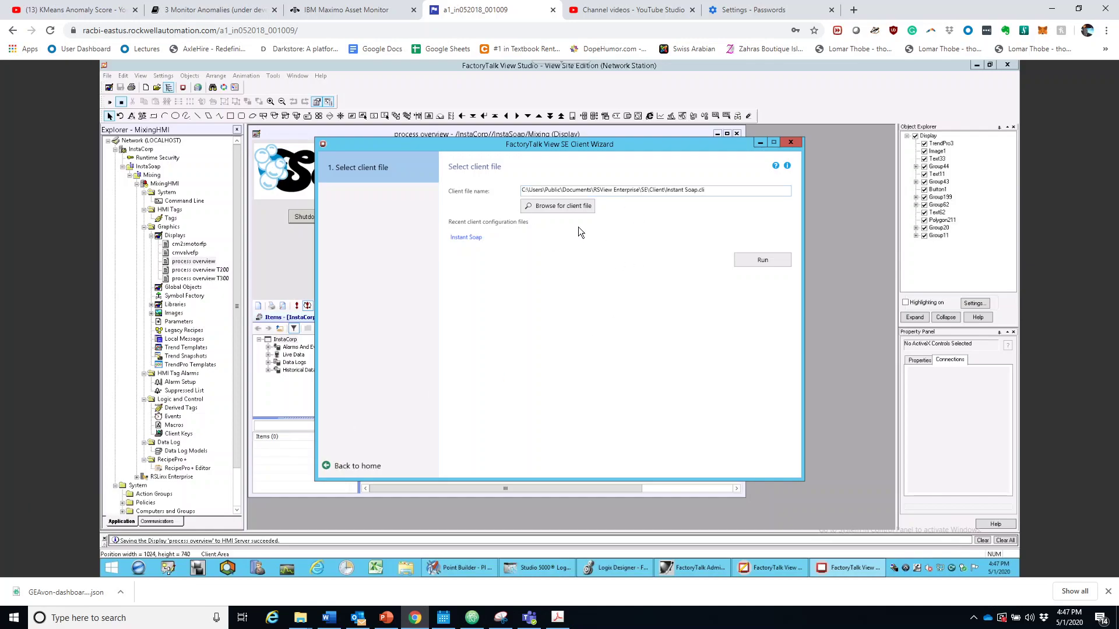
left_click(743, 263)
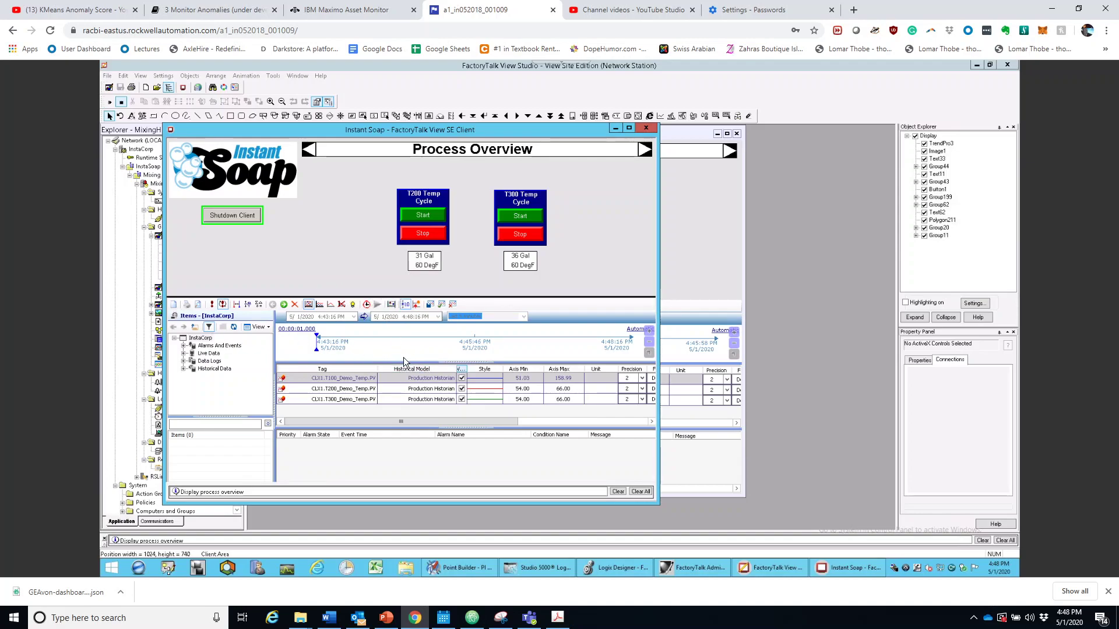
left_click_drag(386, 417, 390, 397)
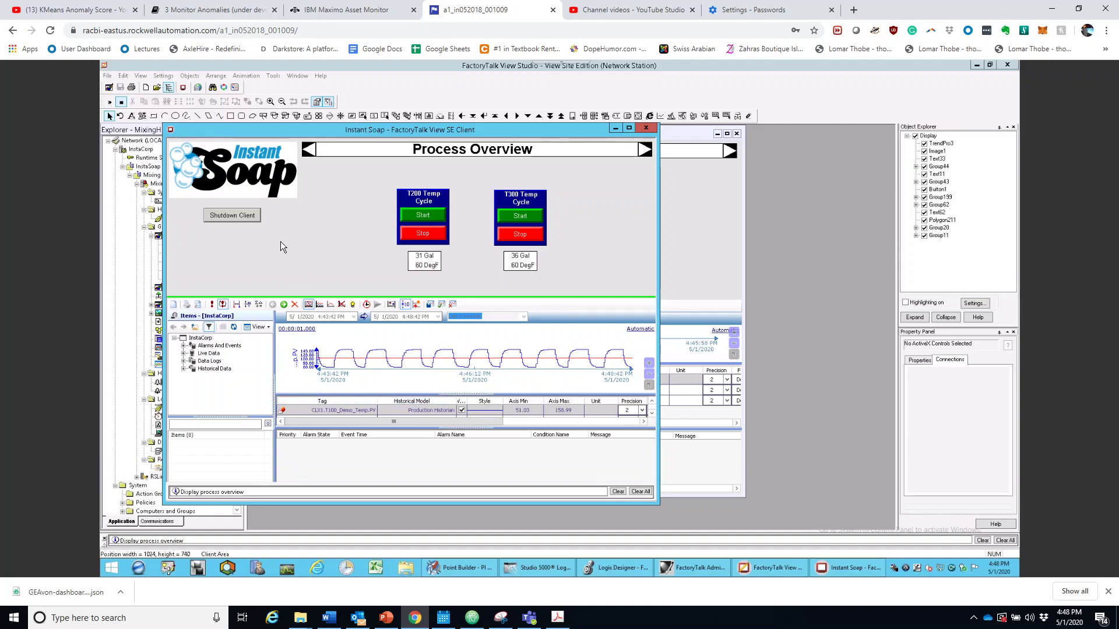
left_click(241, 217)
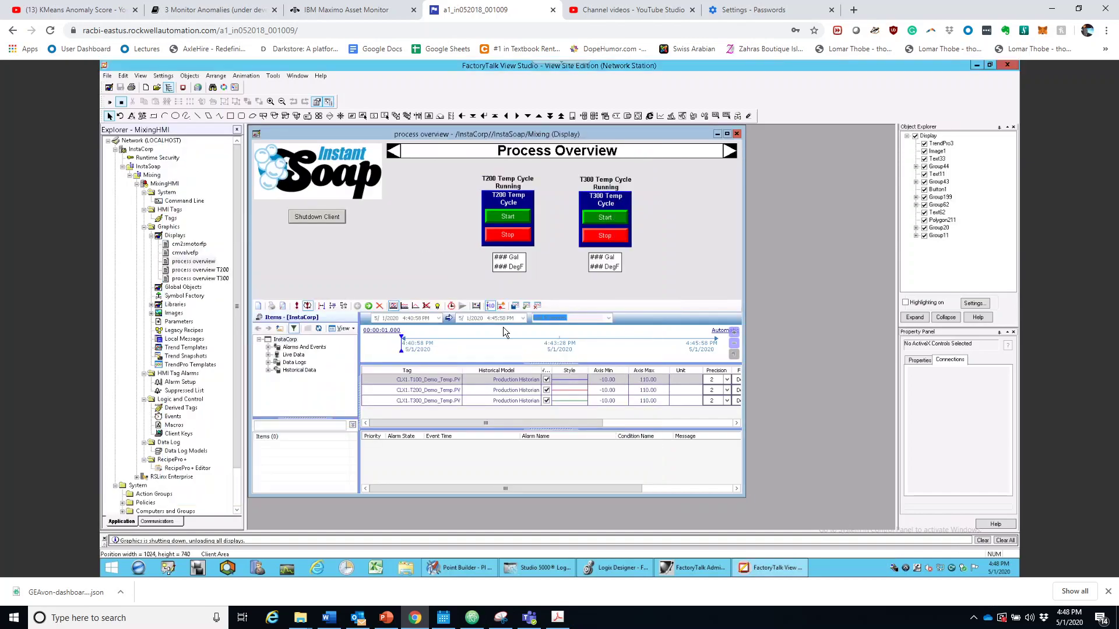
Step: Extend the TrendPro object upward to a height of about 467 and move it down to about Y 293, clear of the tank readouts
left_click(628, 305)
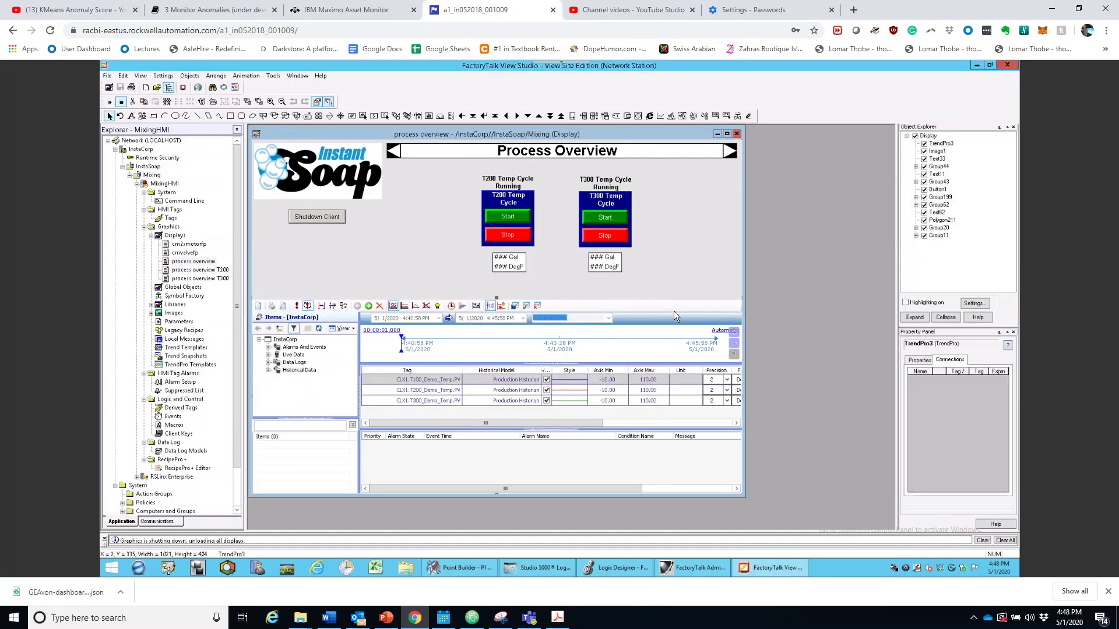
left_click_drag(497, 298, 494, 269)
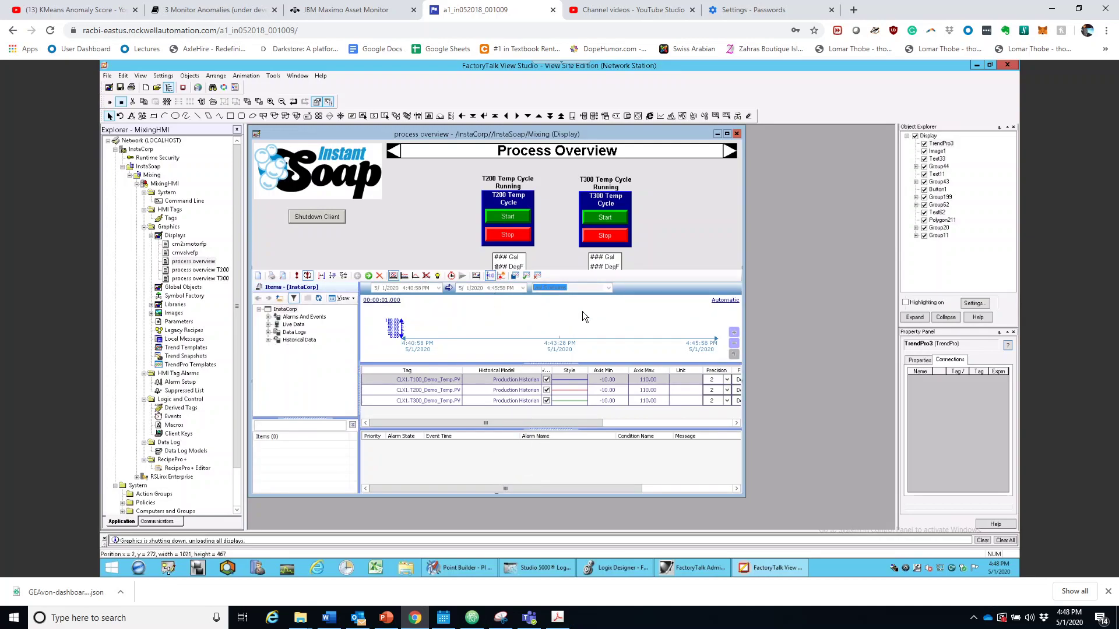
left_click_drag(583, 274, 583, 283)
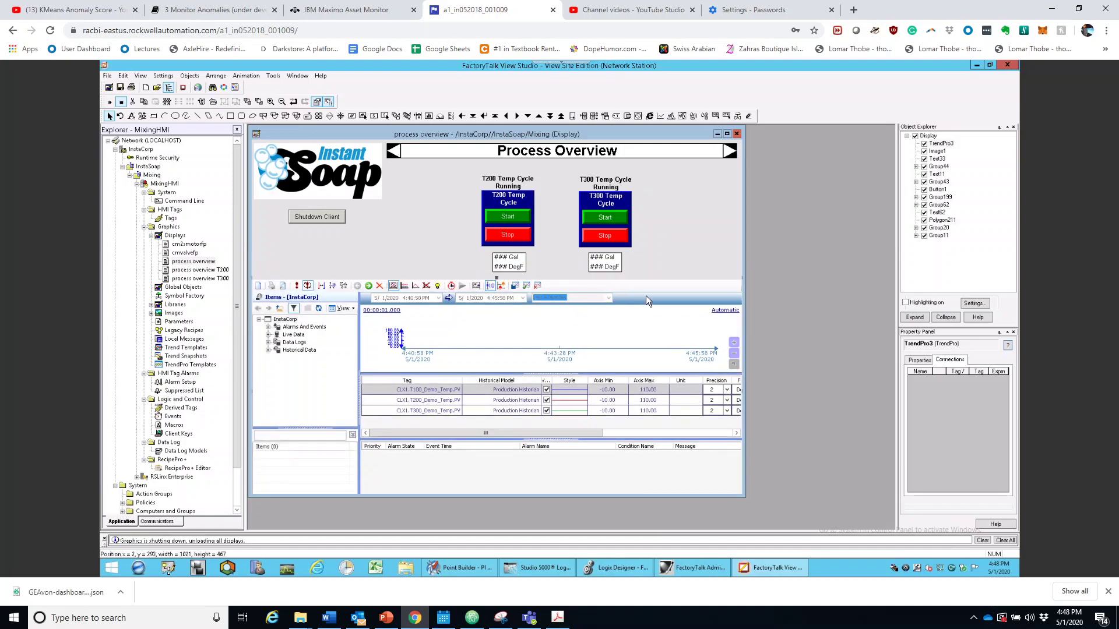
Step: Enlarge the display window, move the TrendPro object to X 0 and about Y 280, and save the process overview display
left_click_drag(747, 494, 793, 500)
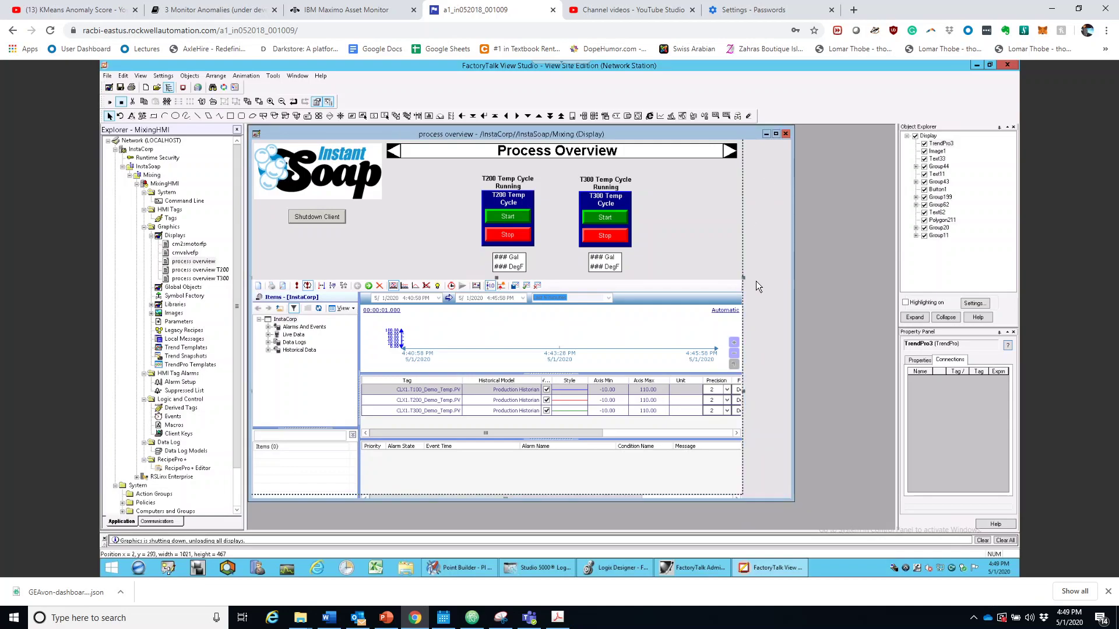
mouse_move(674, 286)
left_mouse_down()
mouse_move(676, 309)
mouse_move(667, 281)
left_mouse_up()
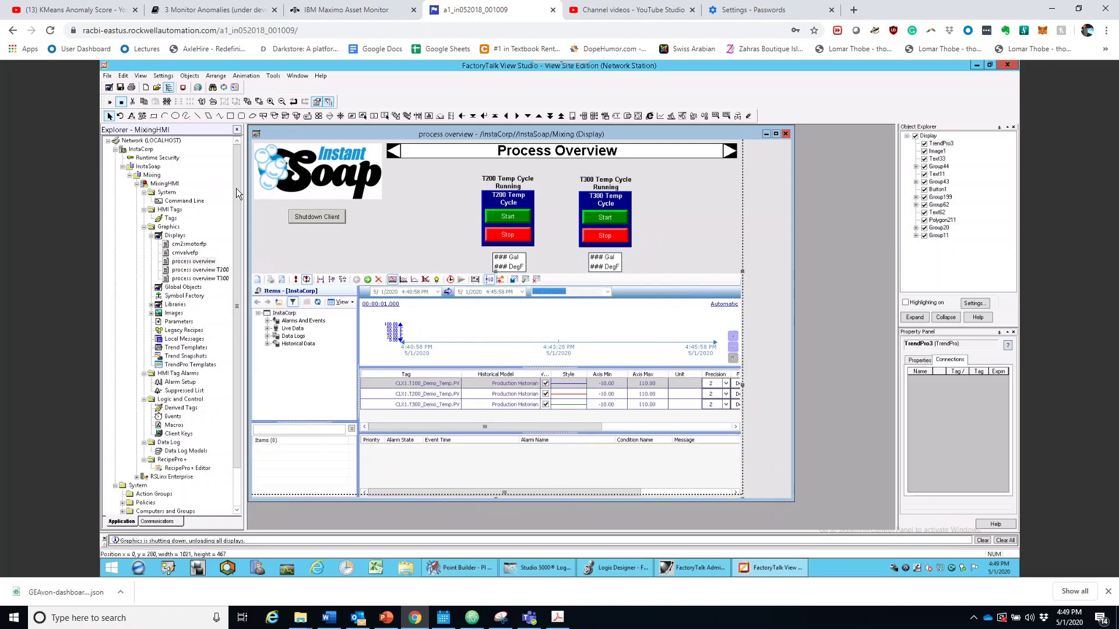
left_click(121, 88)
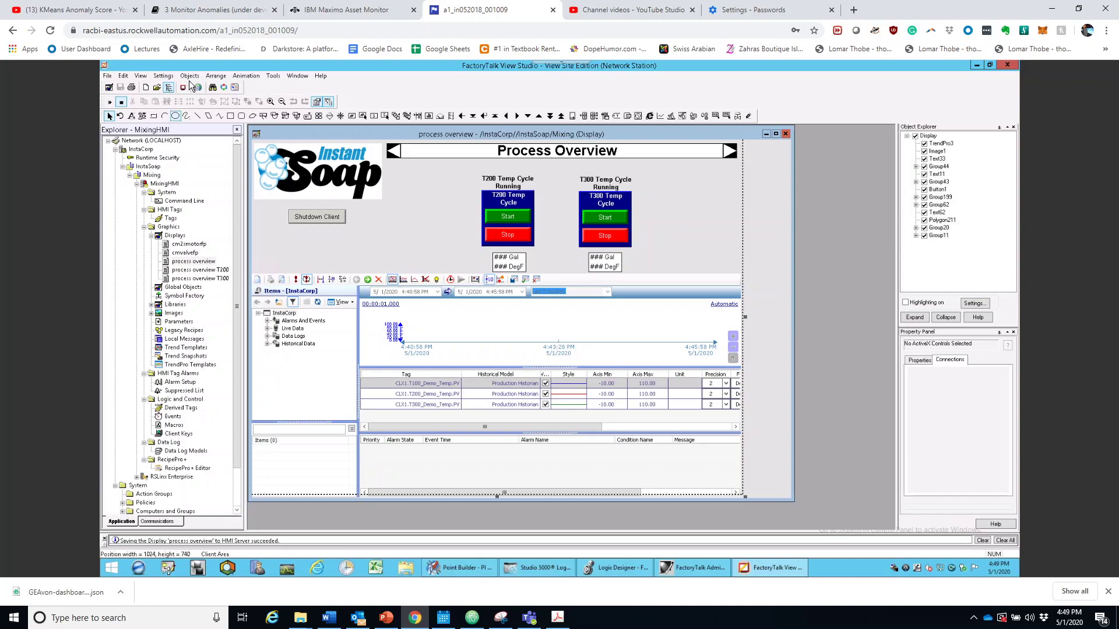
Step: Launch the SE Client with the Instant Soap client configuration file and maximize the client window
left_click(168, 87)
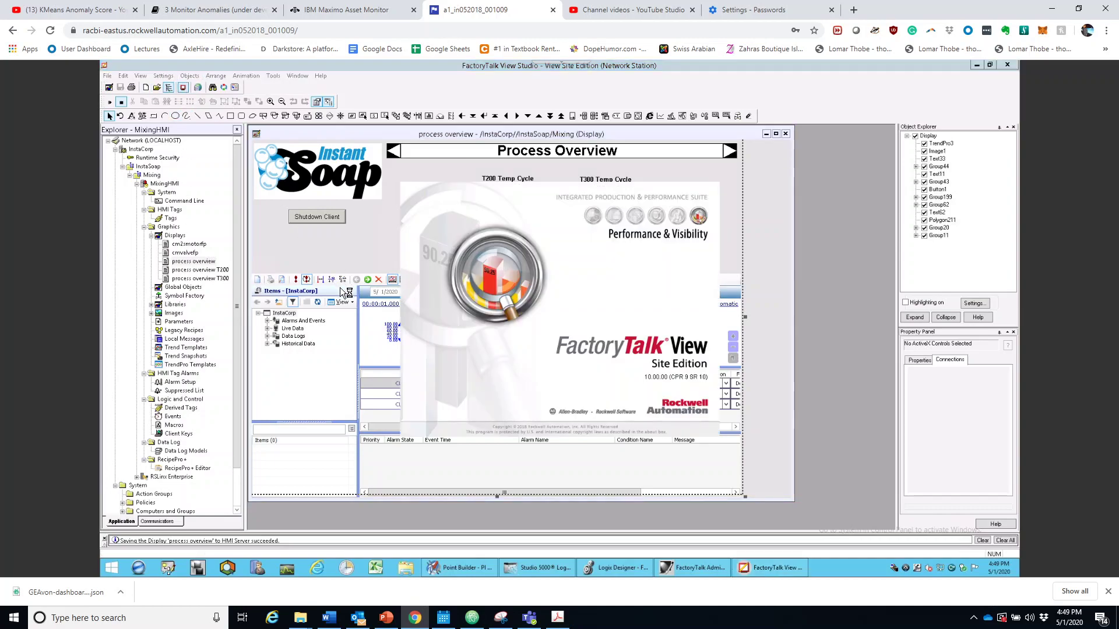
left_click(515, 395)
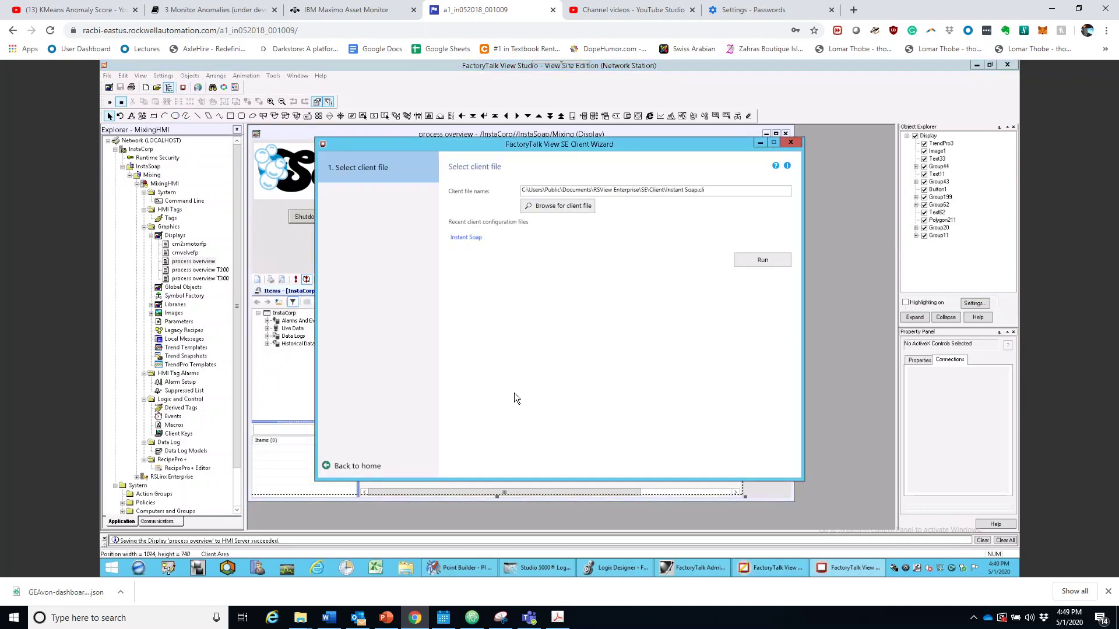
left_click(785, 264)
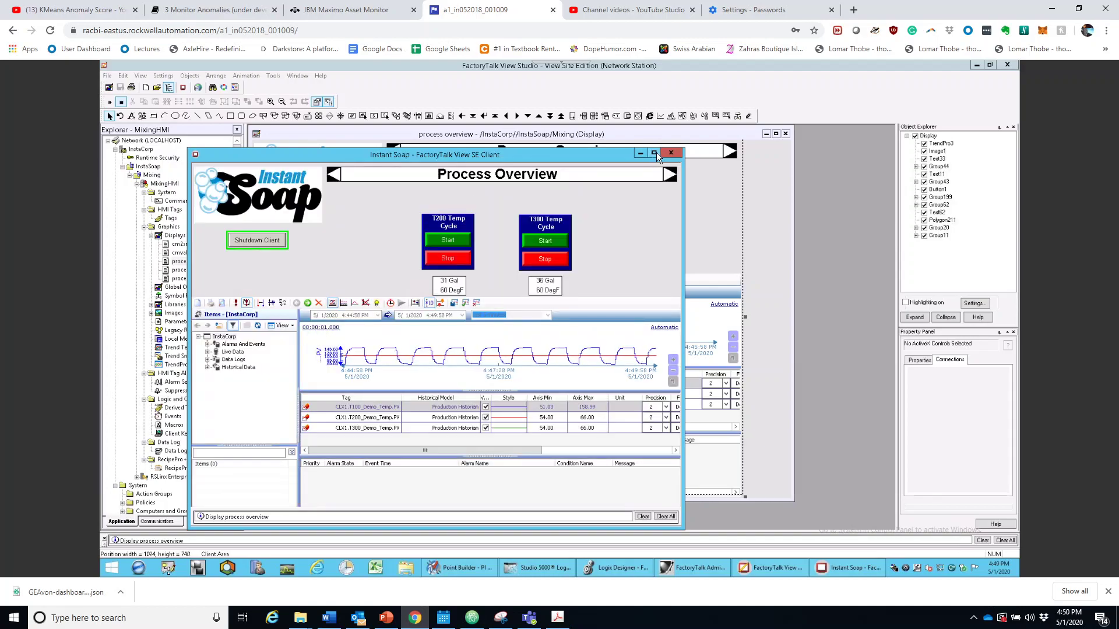
left_click(652, 153)
left_click(575, 326)
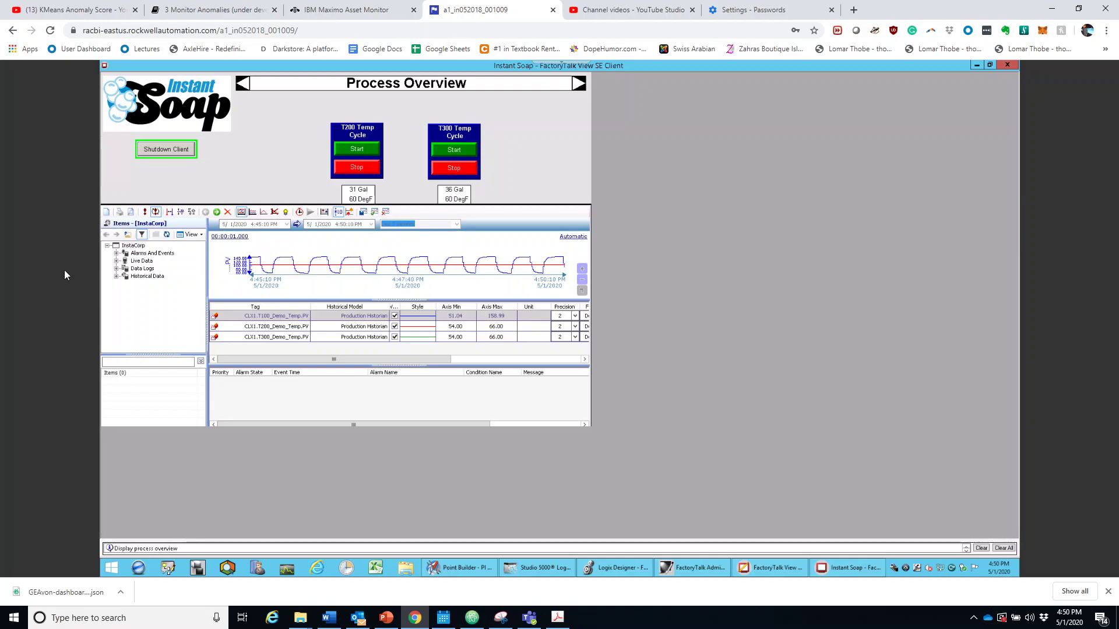
Step: Plot the trend's temperature tags in separate bands and enlarge the chart area over the tag list
left_click(252, 213)
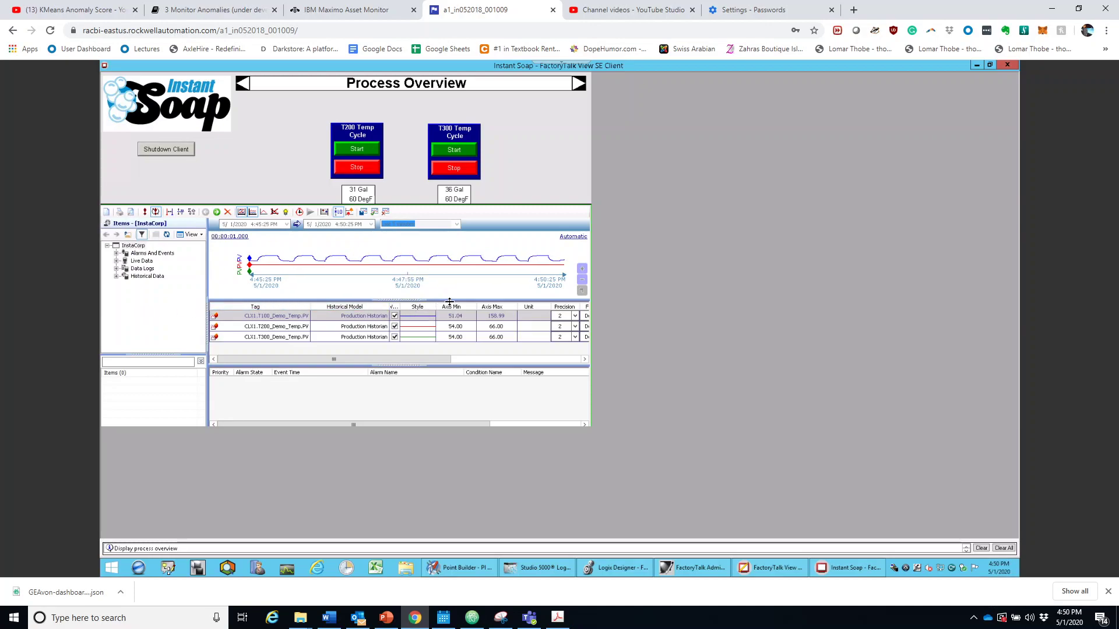
left_click_drag(450, 300, 450, 342)
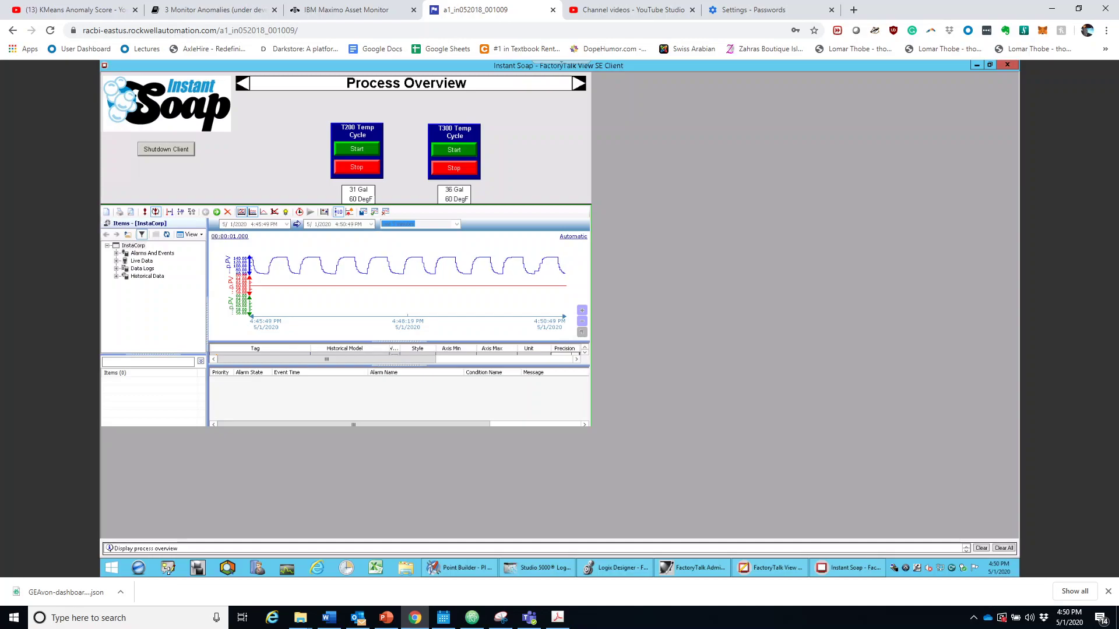
Step: Start the T300 and T200 temperature cycles and check their curves on the trend chart
left_click(360, 151)
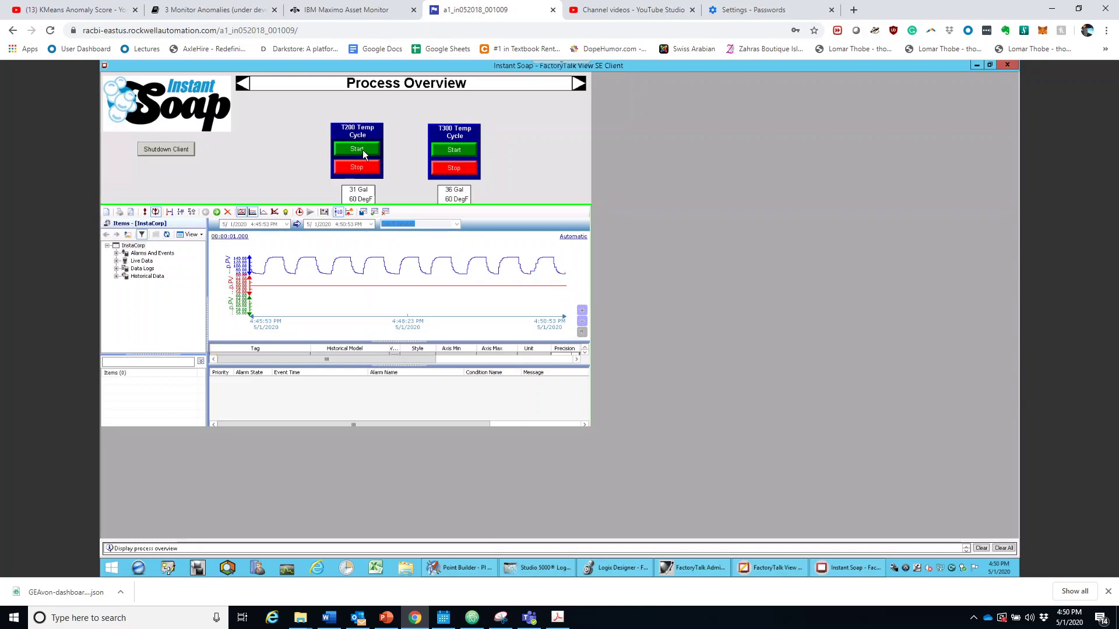
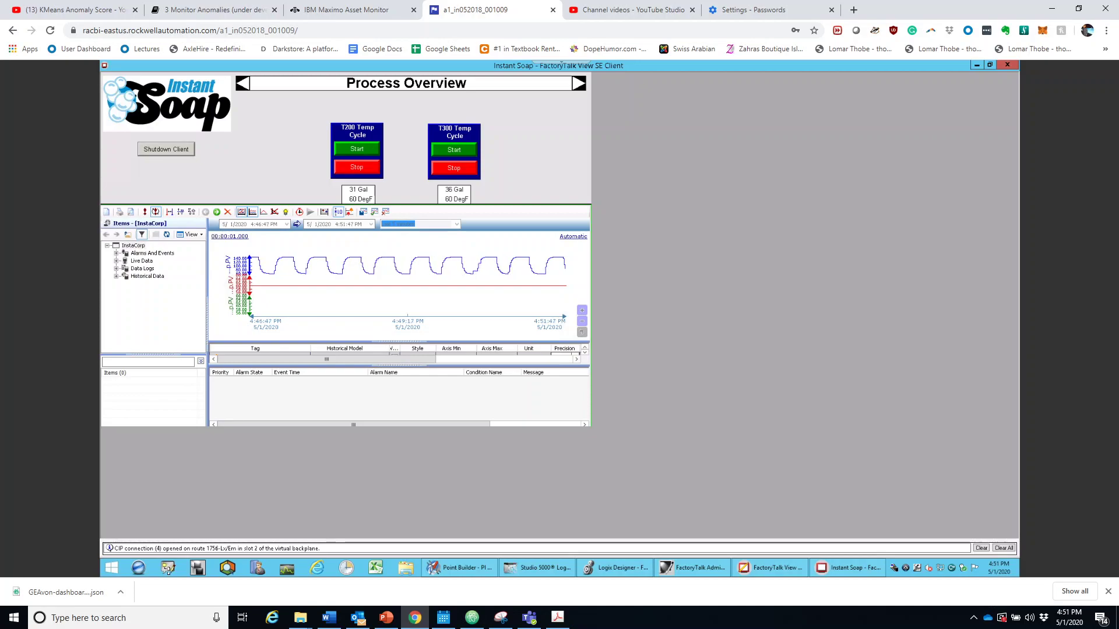
left_click(458, 149)
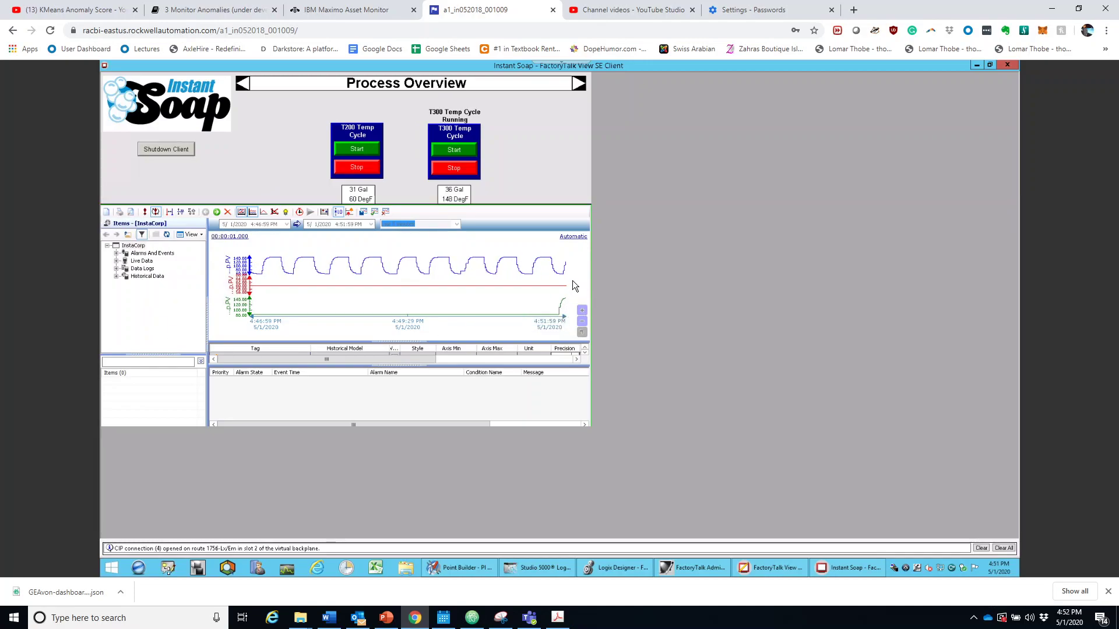
left_click(358, 149)
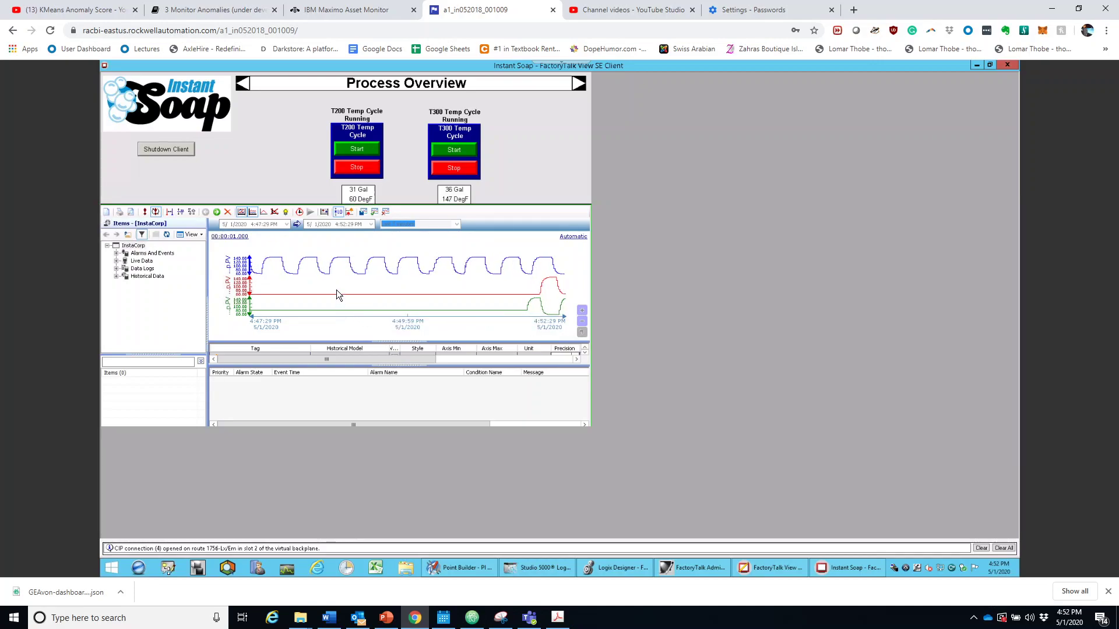
mouse_move(259, 273)
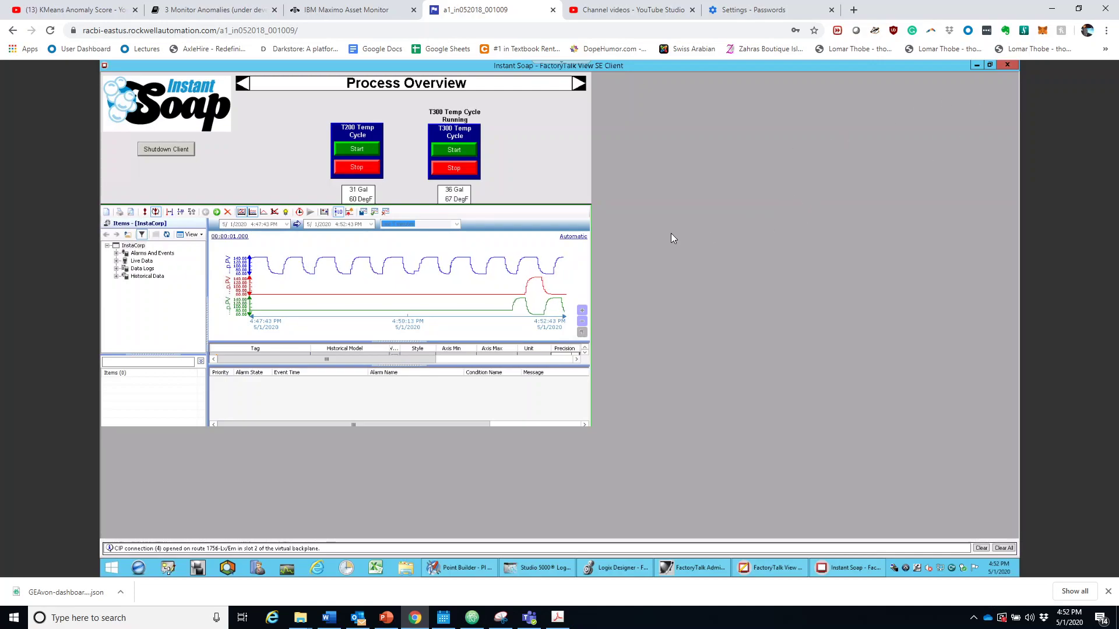
mouse_move(769, 567)
left_click(973, 618)
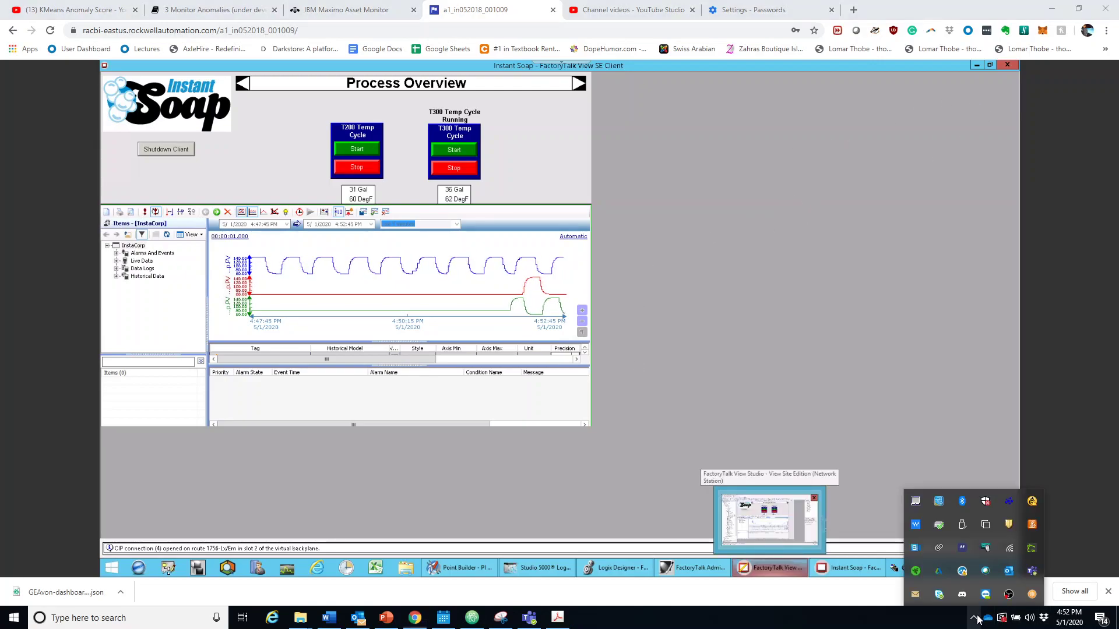
left_click(1009, 595)
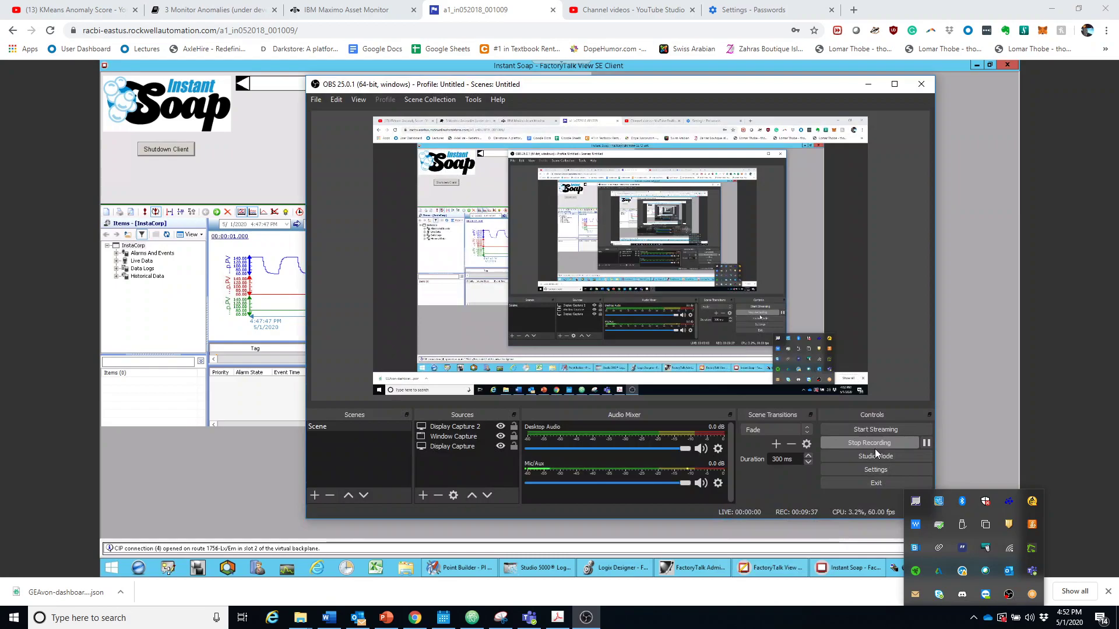